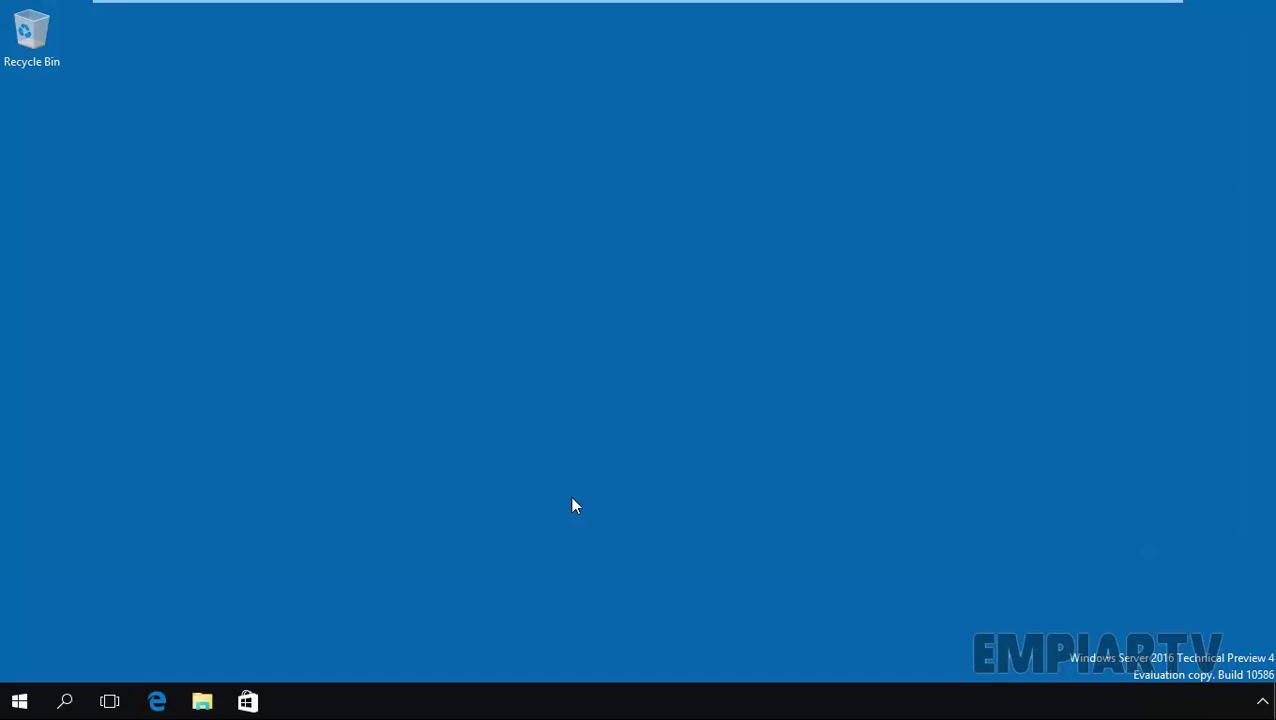
Launch Disk Management from the Start button's Win+X menu.
right_click(20, 703)
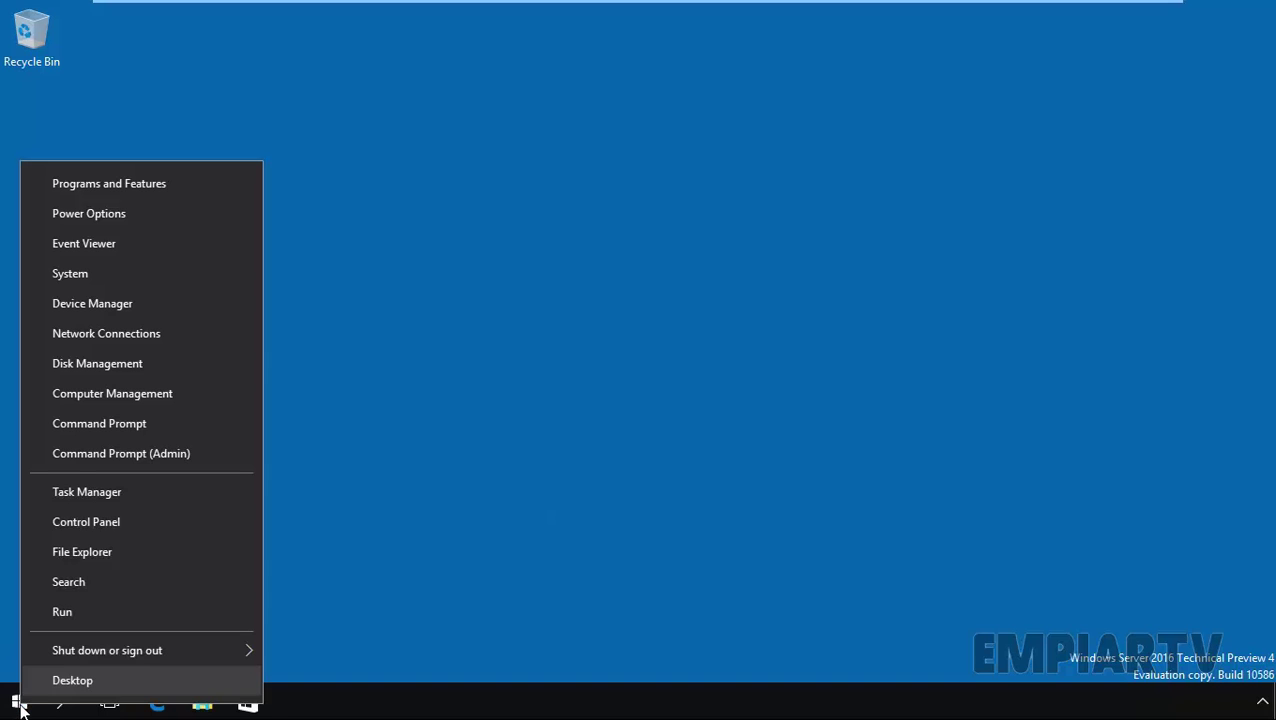
click(94, 366)
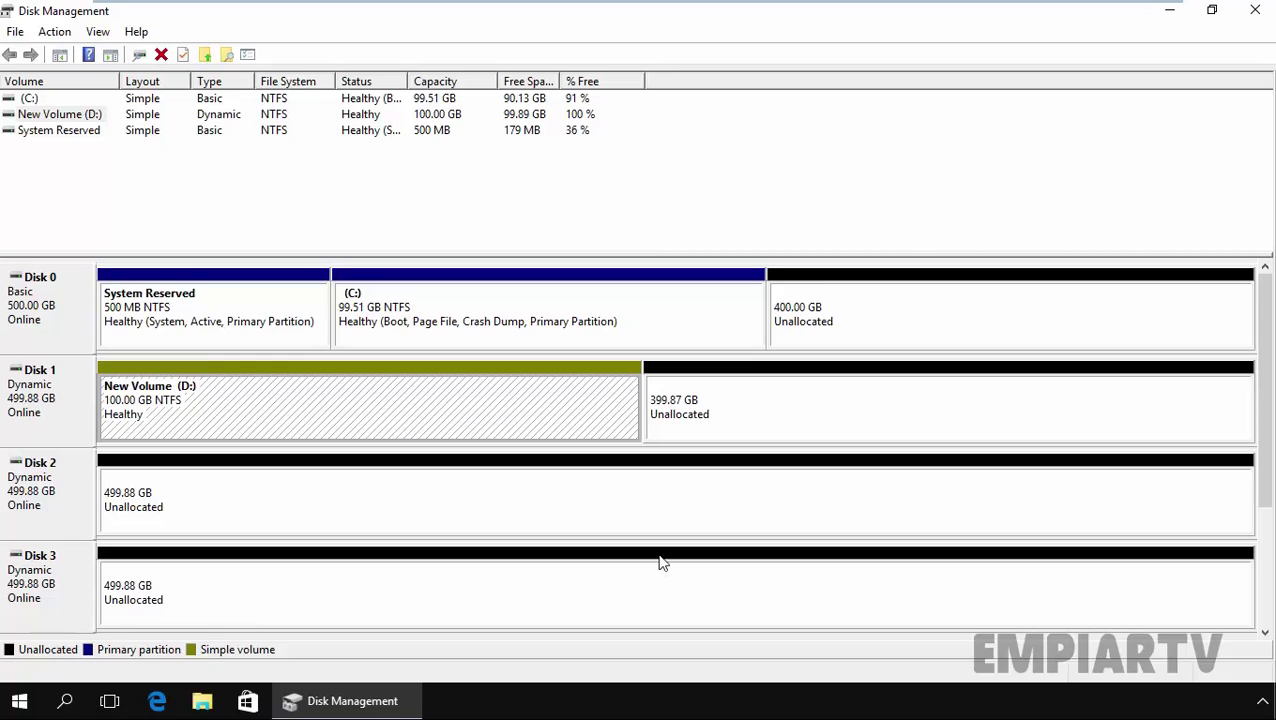
Start a New Spanned Volume on Disk 1's unallocated space and allot 102400 MB from Disk 1.
click(735, 405)
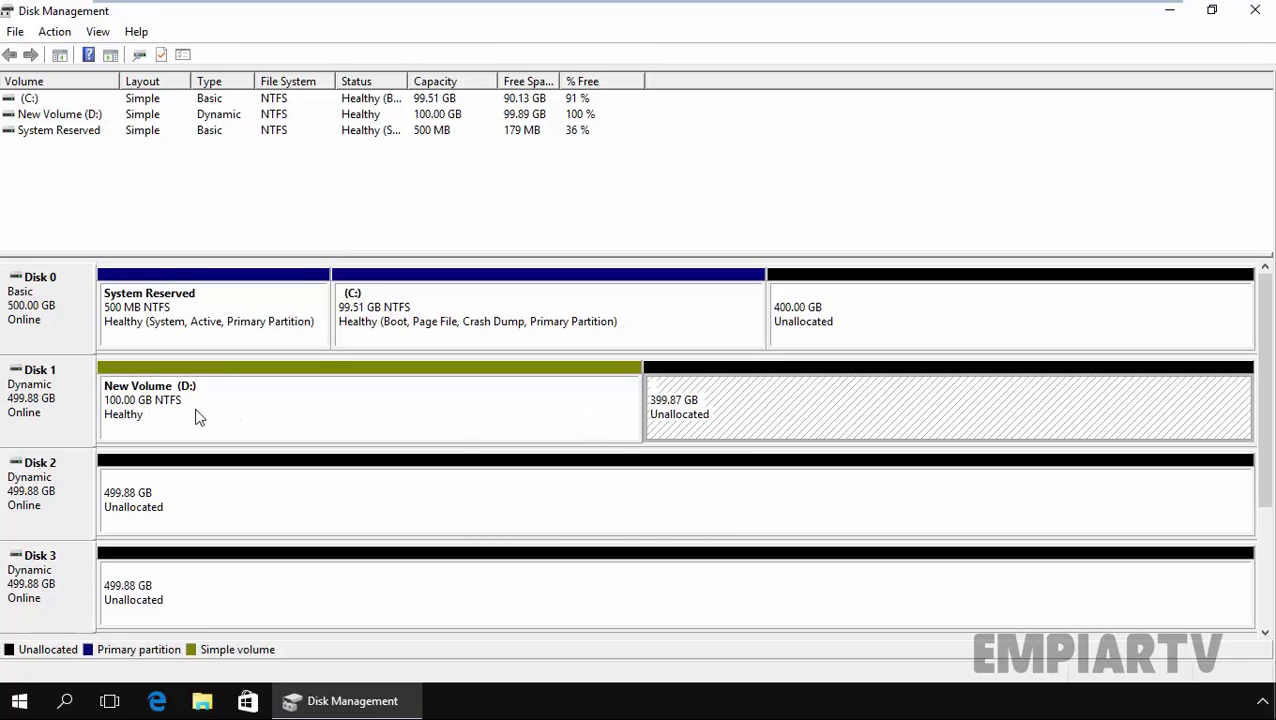
right_click(746, 396)
click(784, 430)
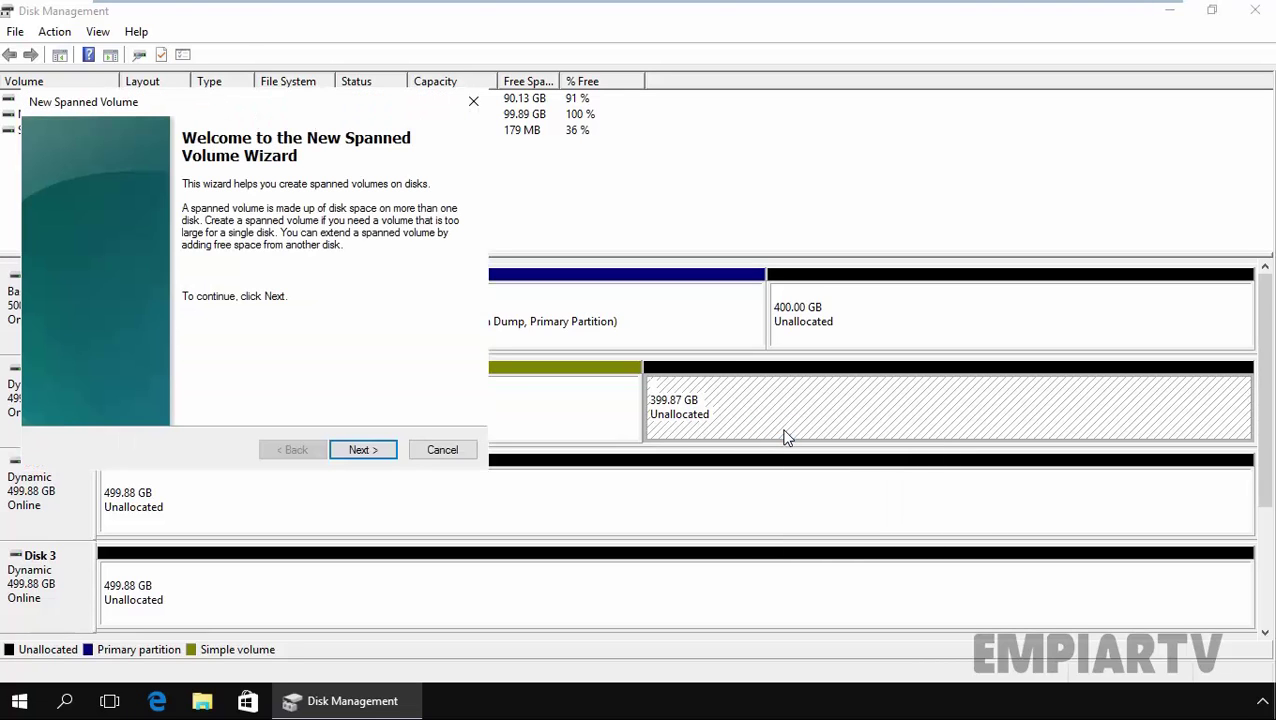
click(375, 450)
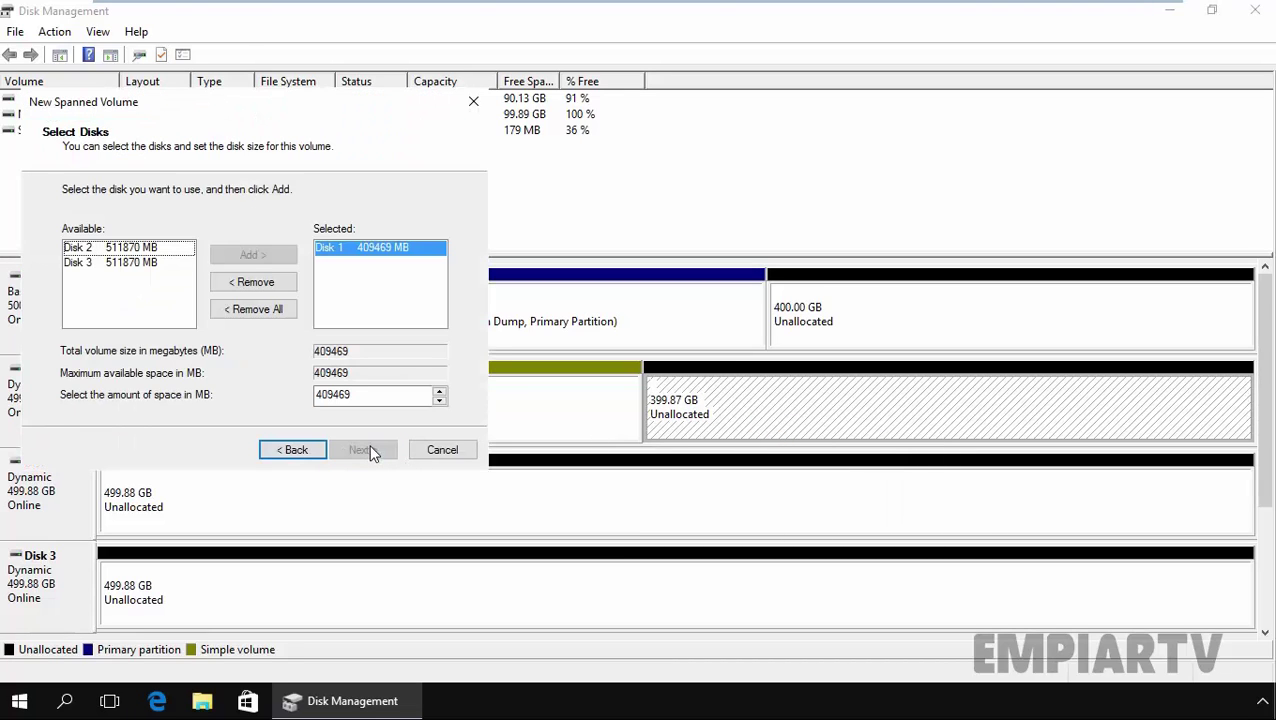
drag(232, 106, 556, 143)
click(697, 423)
drag(697, 423, 587, 427)
text(102400)
Add Disk 2 with 50000 MB, for a 152400 MB total.
click(462, 275)
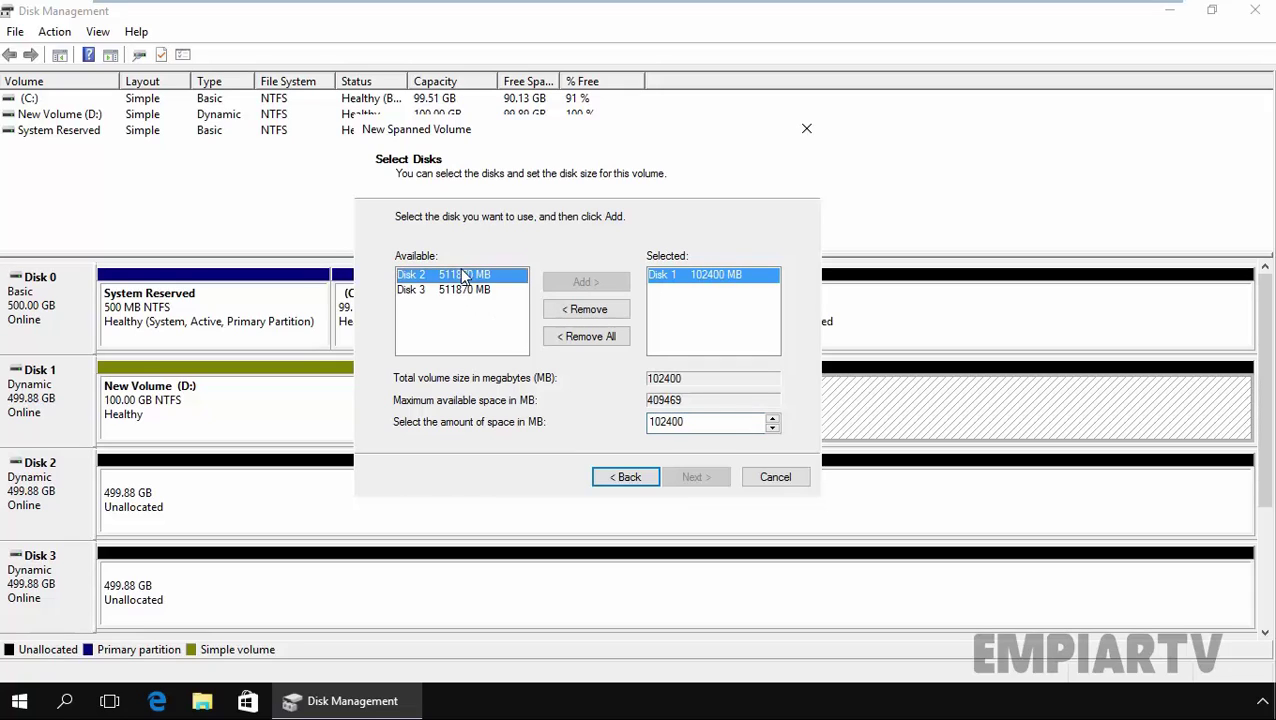
click(586, 281)
click(722, 291)
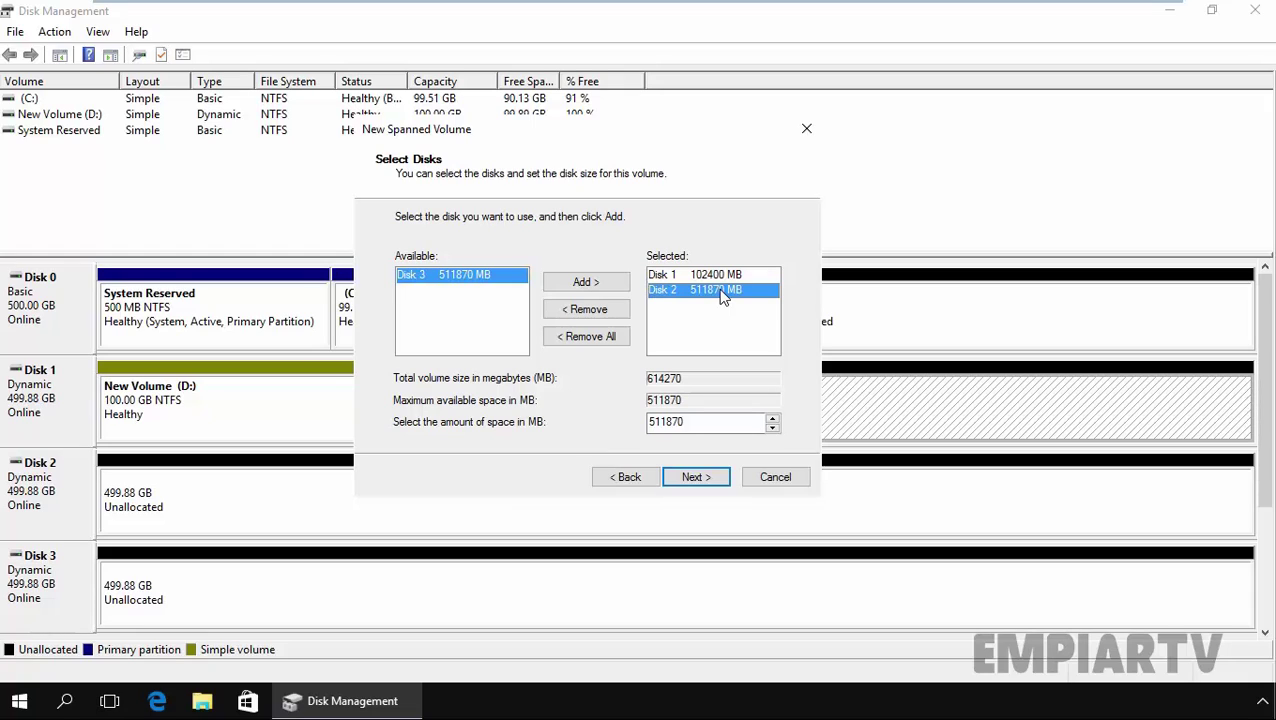
key(Tab)
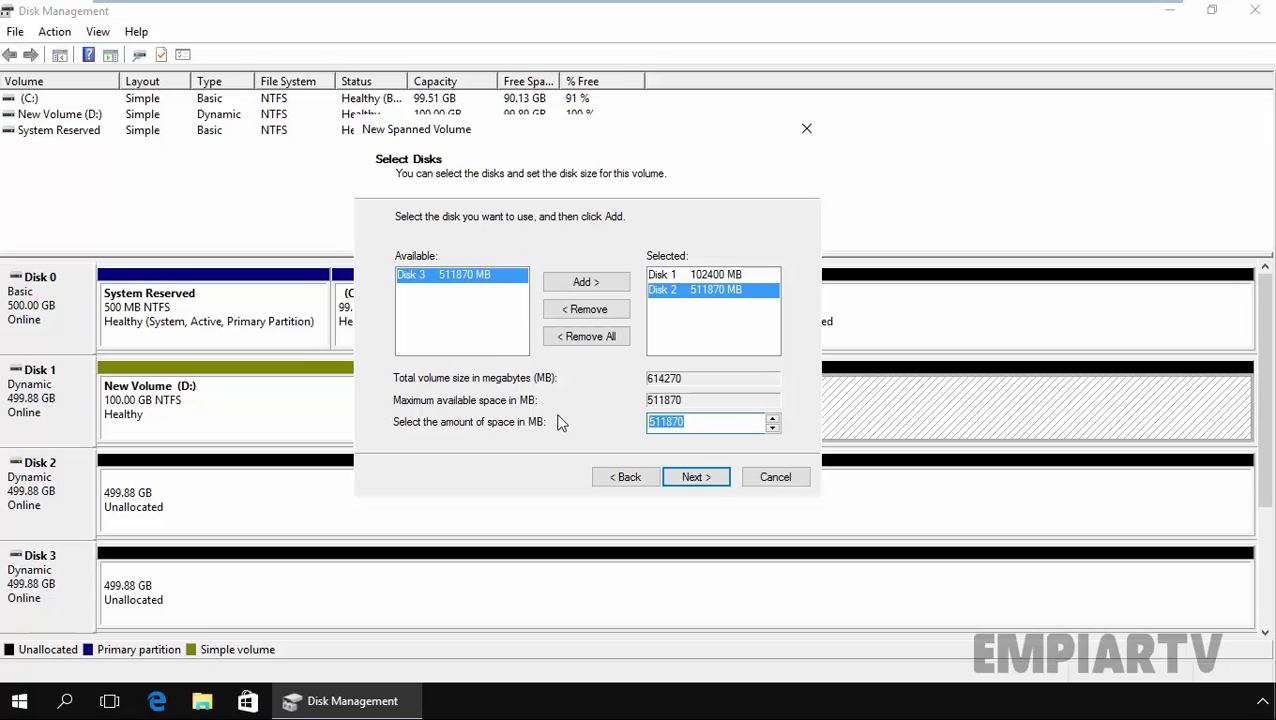
text(50000)
click(695, 277)
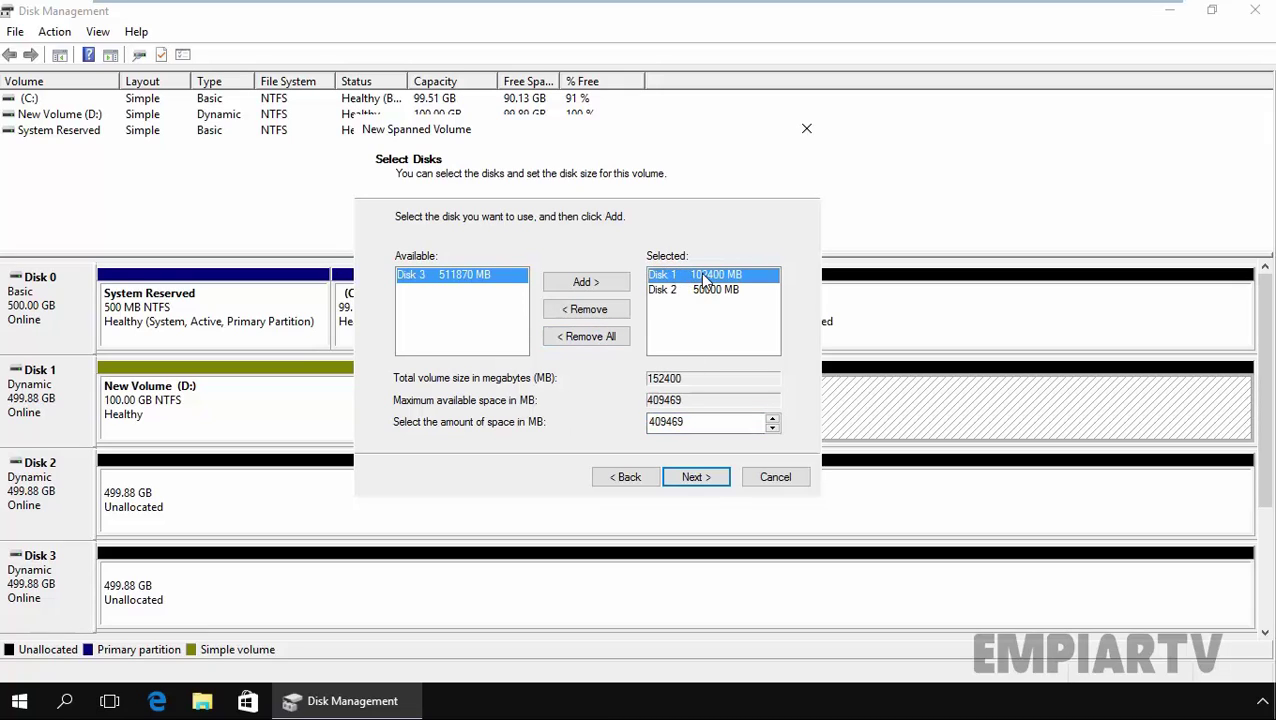
click(672, 292)
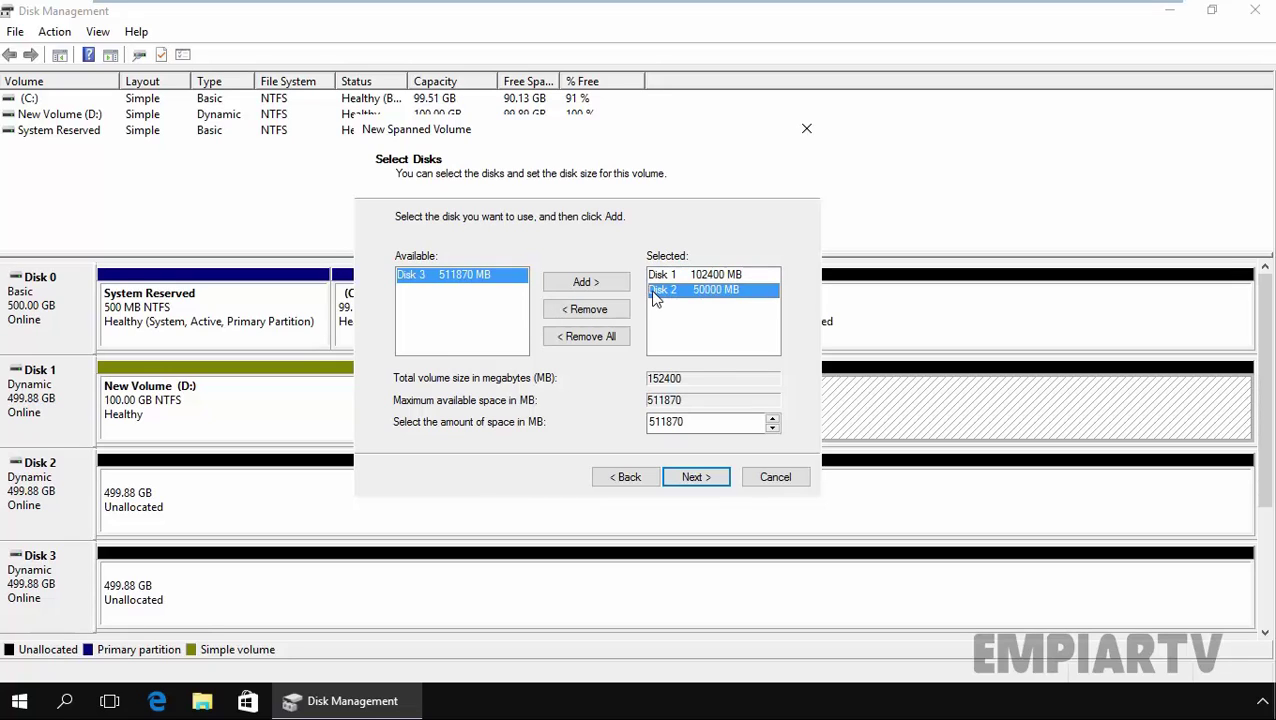
Assign drive letter J to the new spanned volume.
click(687, 479)
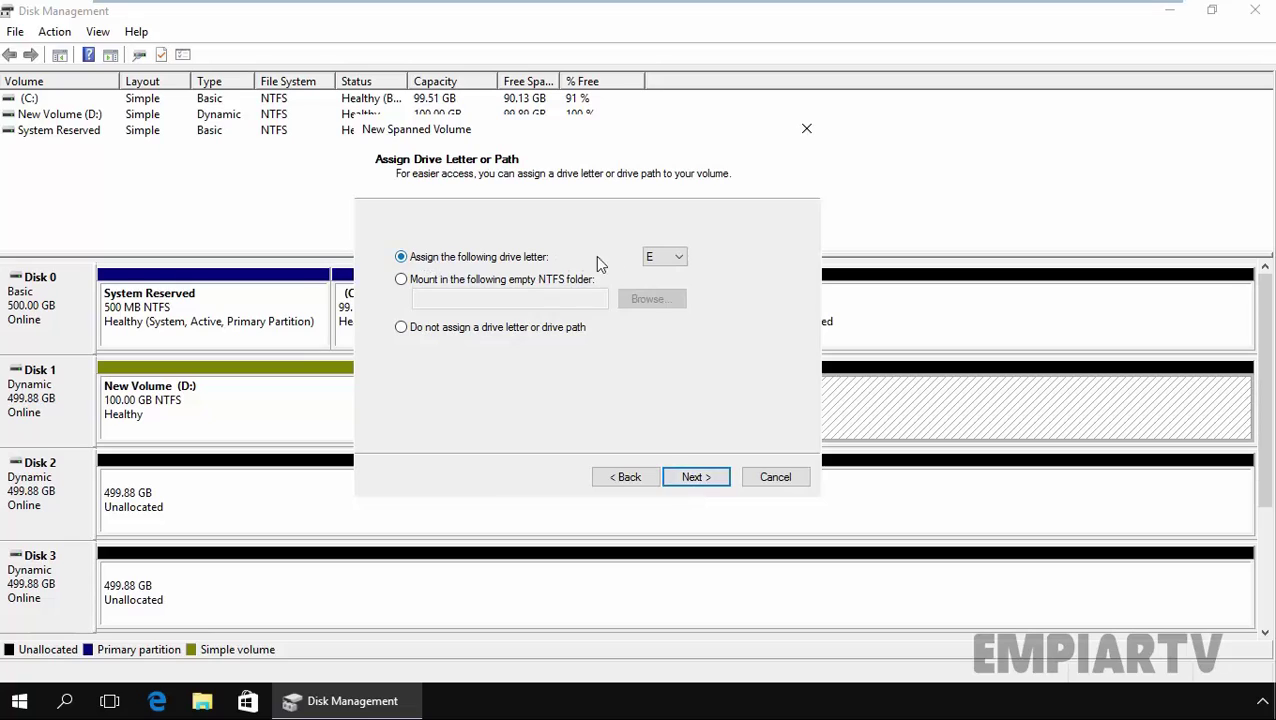
click(676, 258)
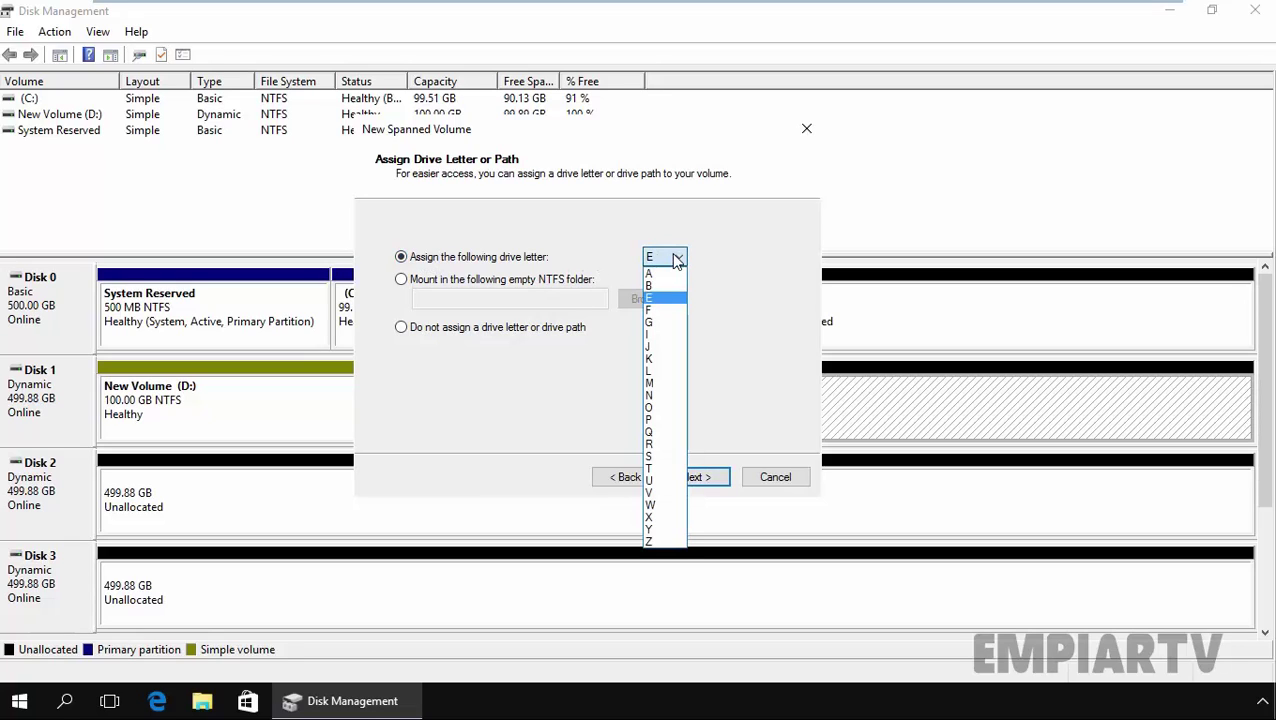
click(659, 350)
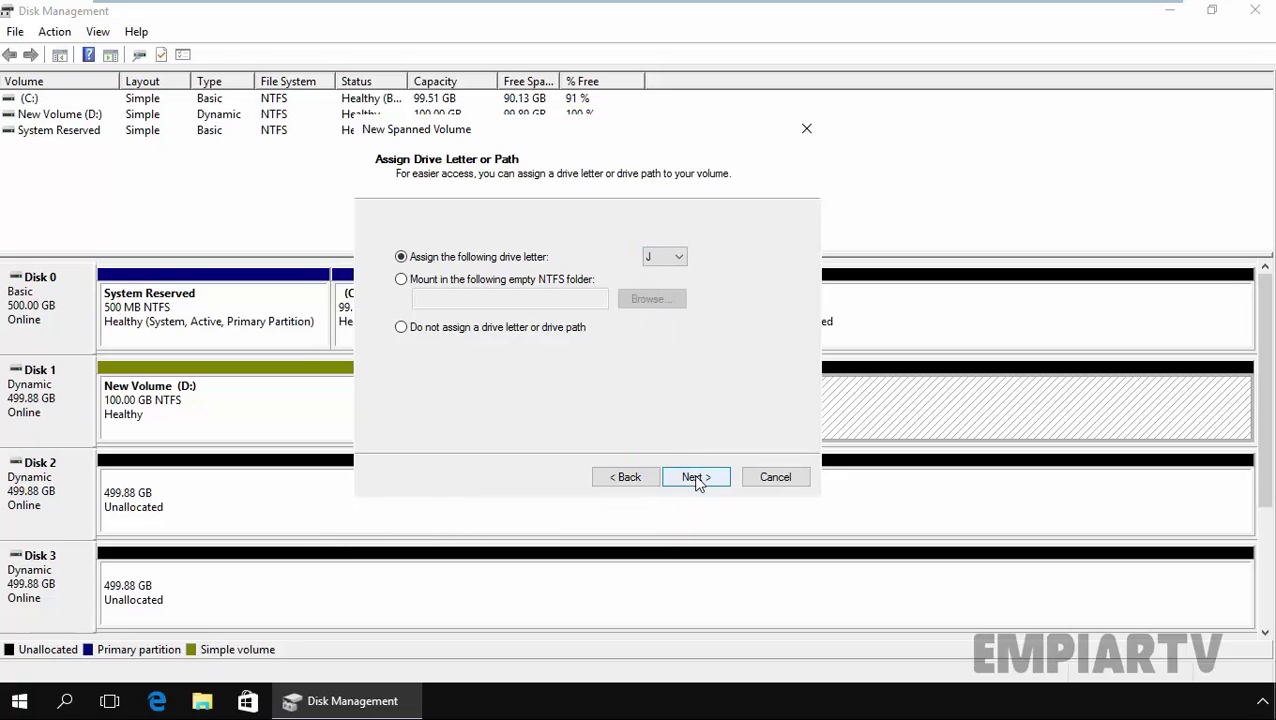
Quick-format it as NTFS with volume label SPANNED_VOL and reach the summary page.
click(697, 478)
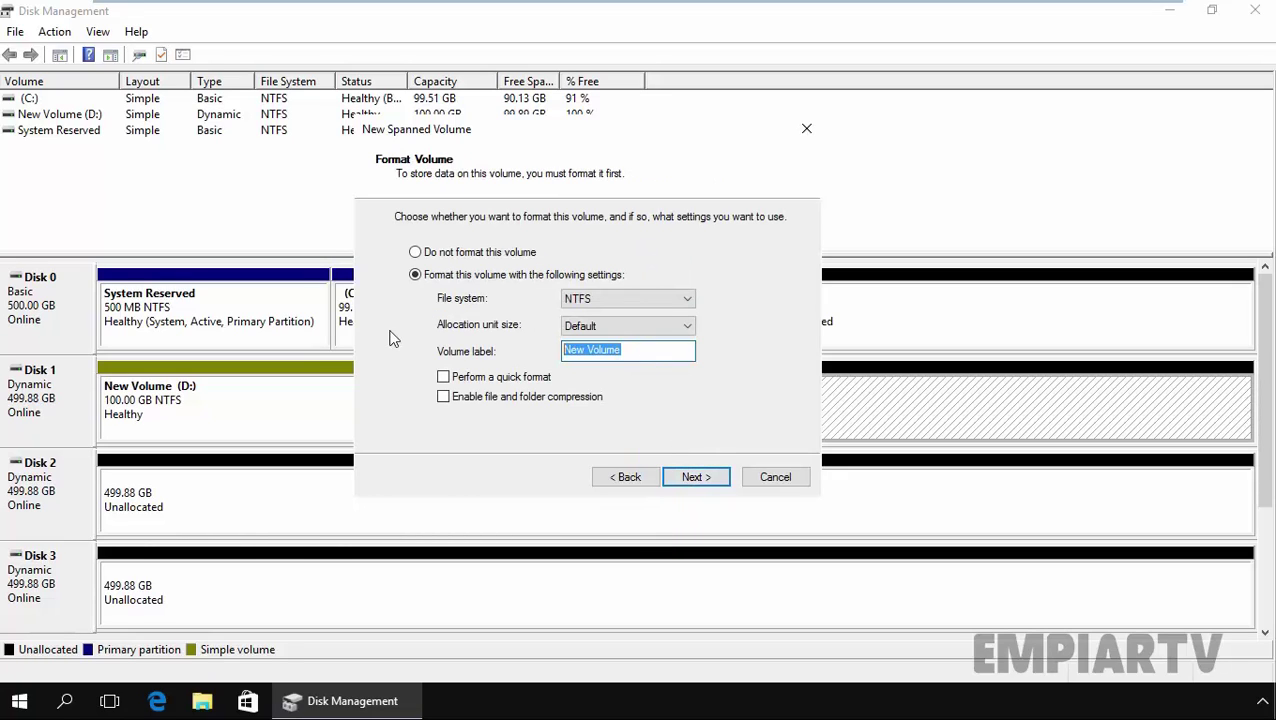
text(SPANNED_VOL)
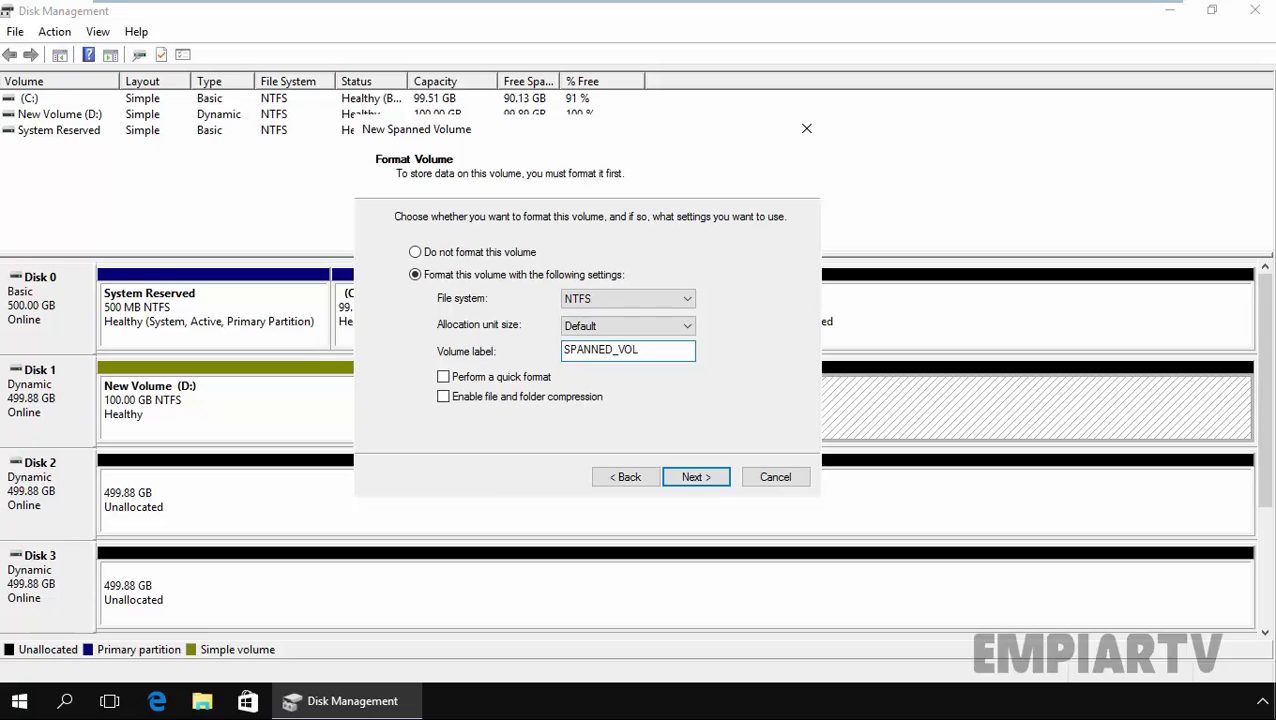
click(443, 377)
click(697, 478)
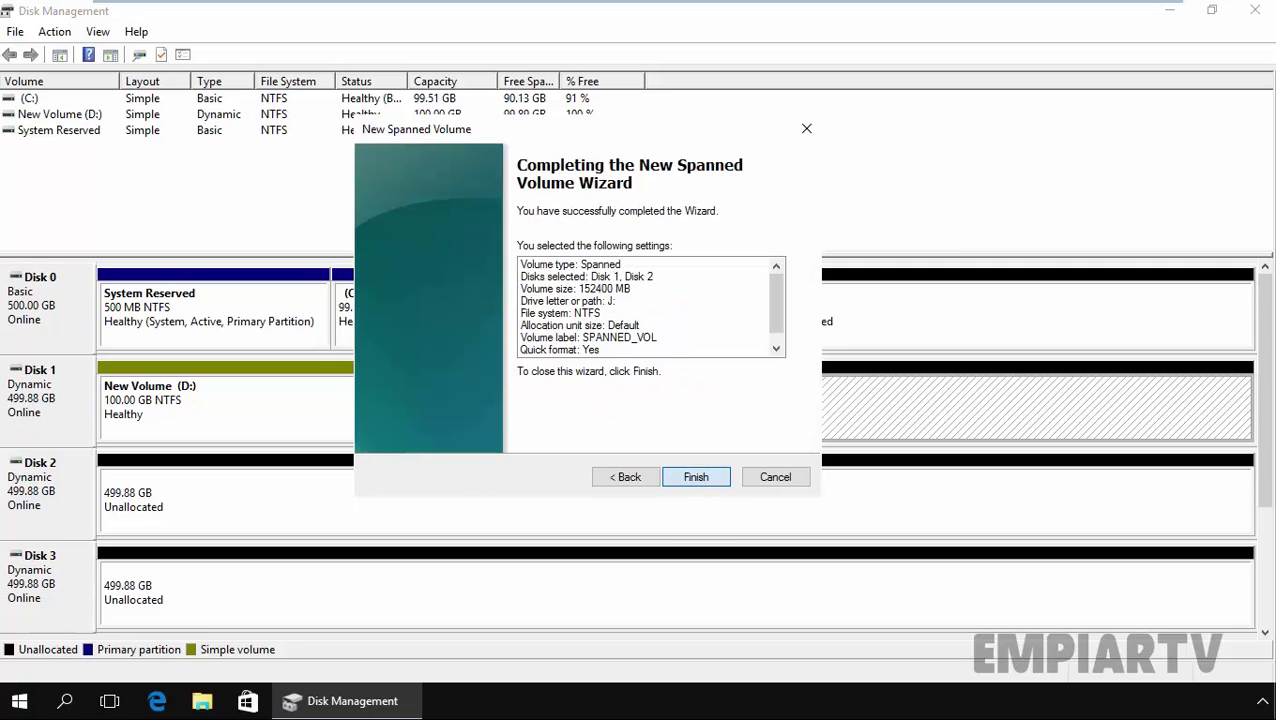
Finish the wizard and inspect SPANNED_VOL (J:)'s 100 GB Disk 1 and 48.83 GB Disk 2 parts.
click(694, 477)
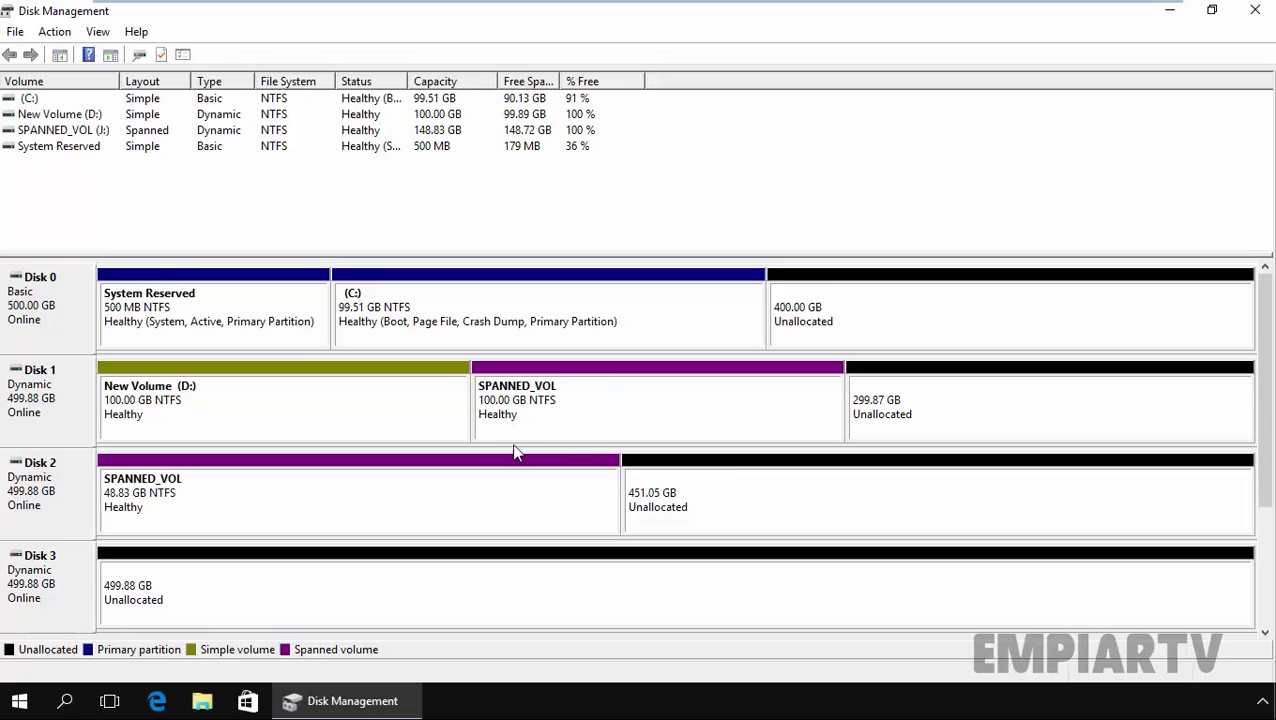
click(658, 422)
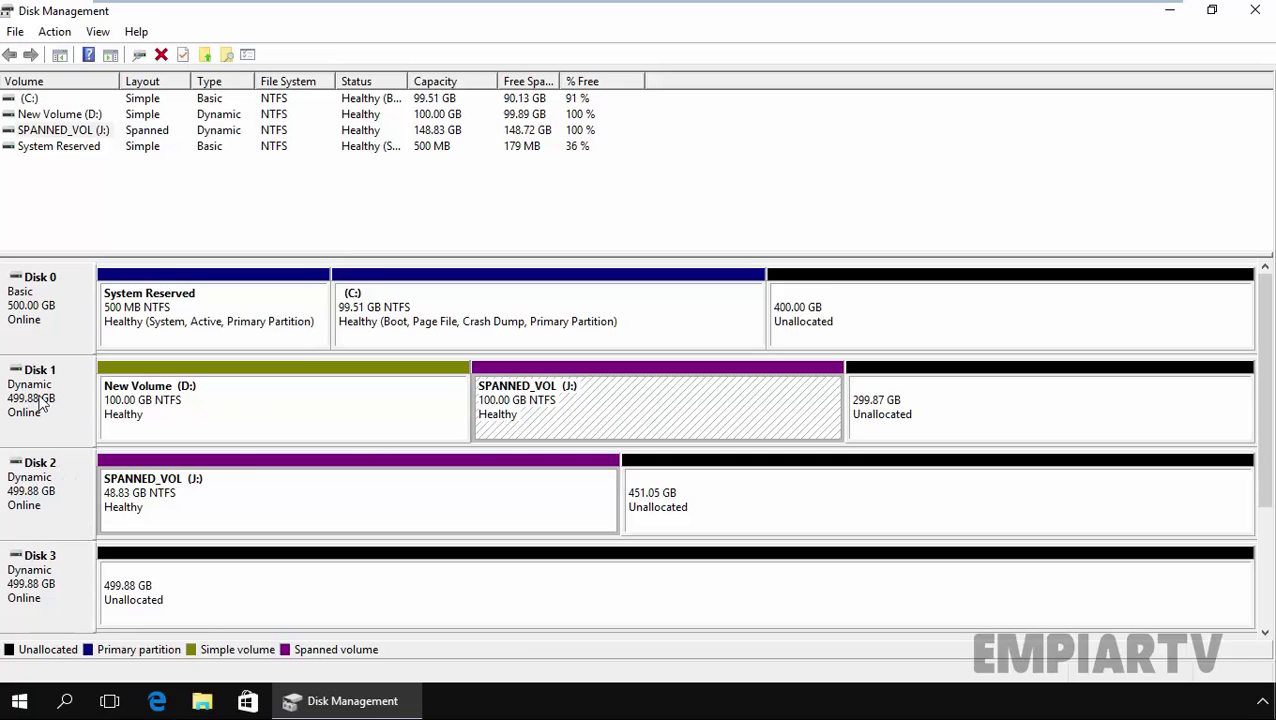
click(351, 512)
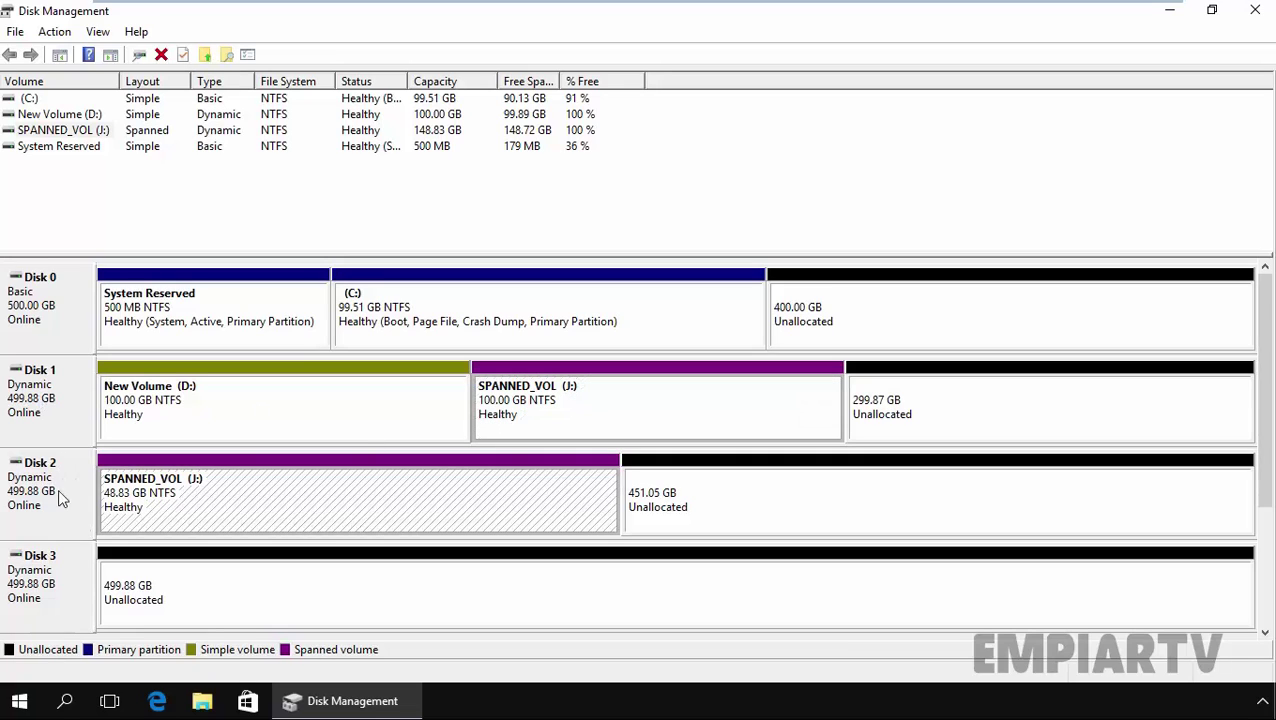
Open This PC in File Explorer and select SPANNED_VOL (J:) to check its 148 GB size.
click(205, 705)
click(177, 295)
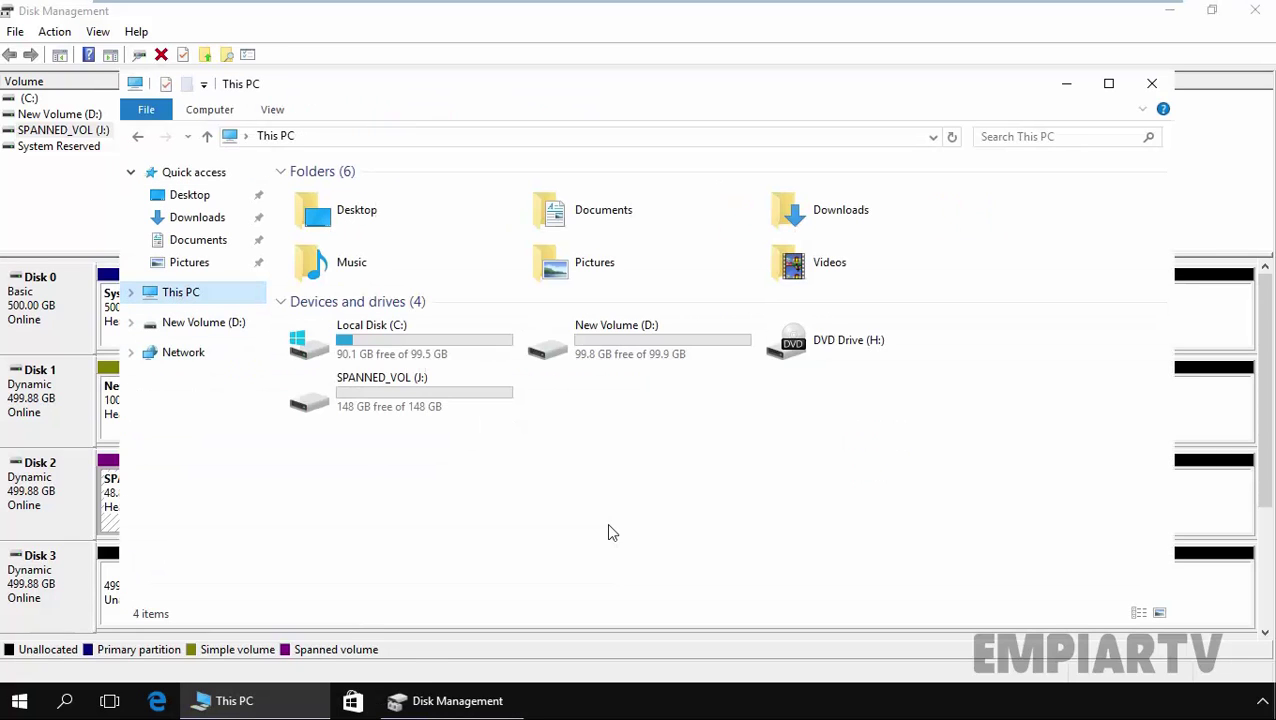
click(430, 400)
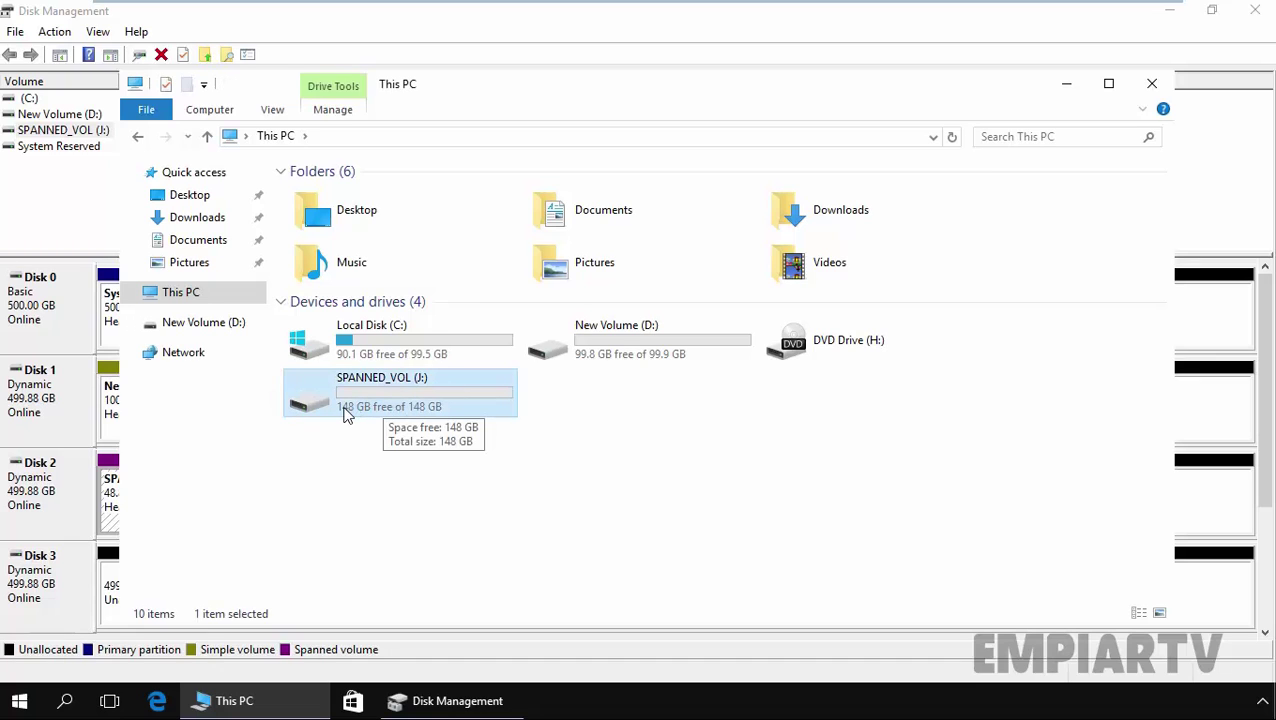
Compare J:'s Disk 1 and Disk 2 parts in Disk Management with its size in This PC.
click(44, 404)
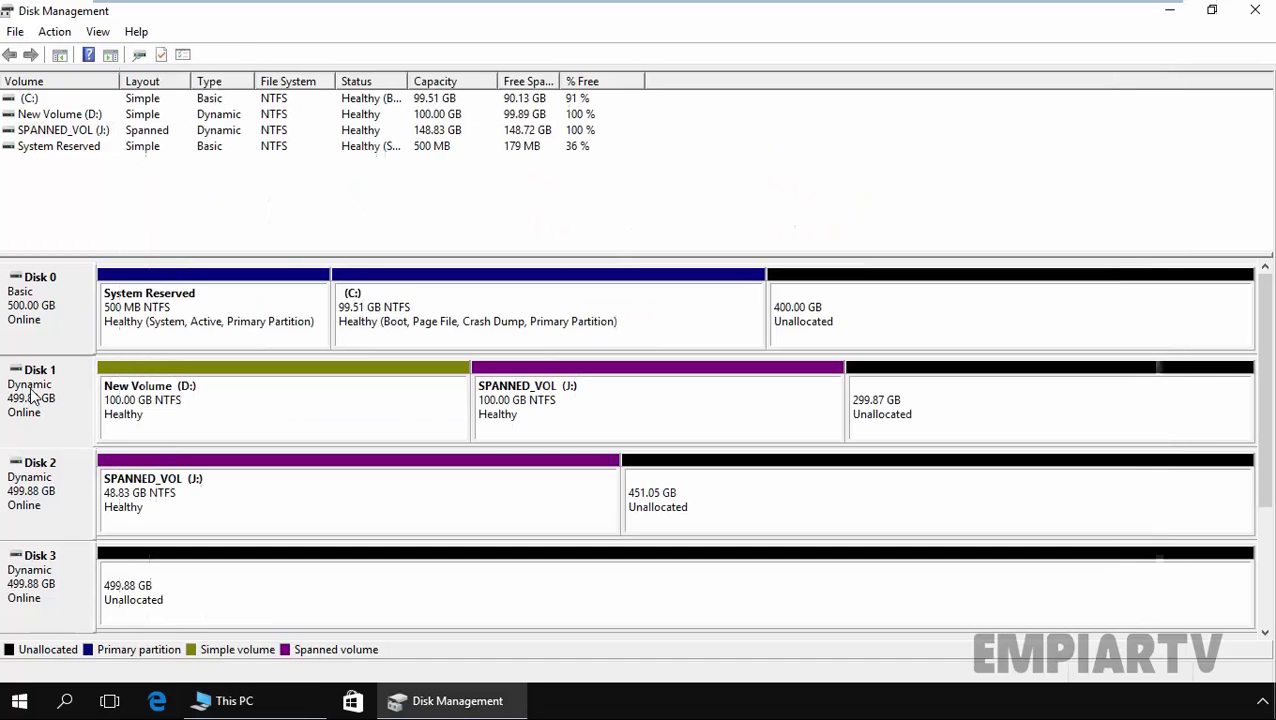
click(606, 418)
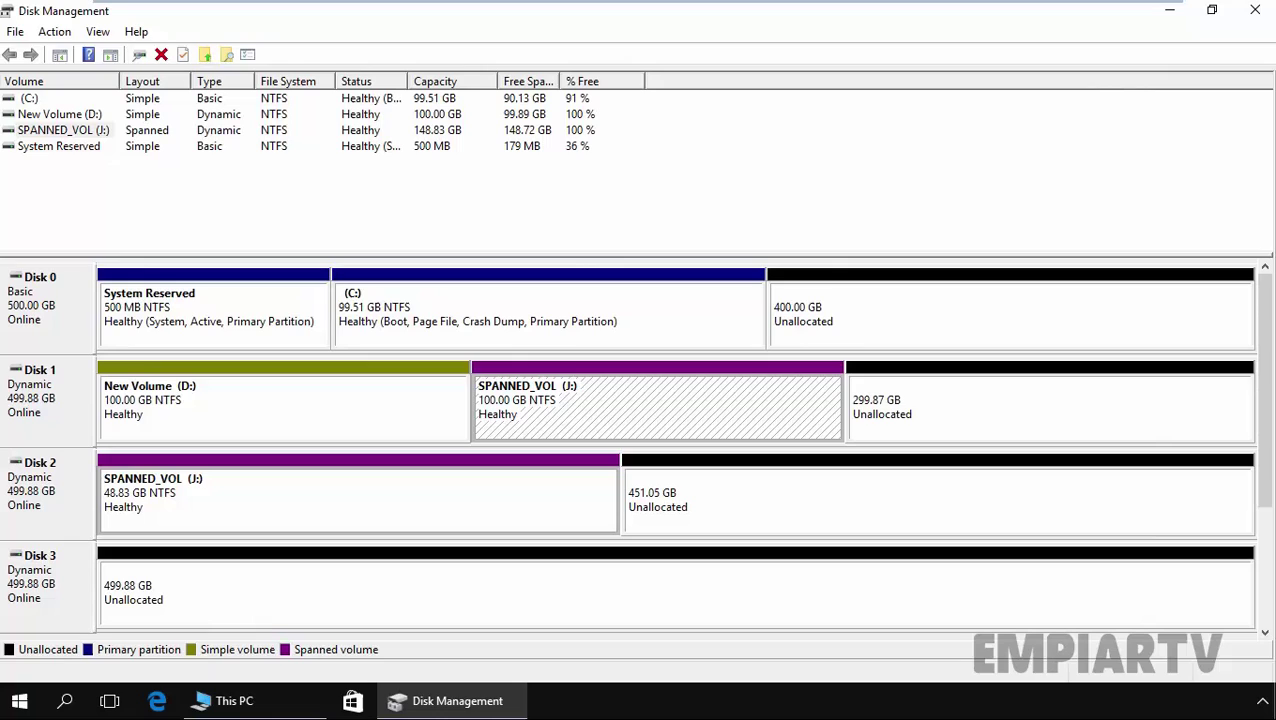
click(382, 510)
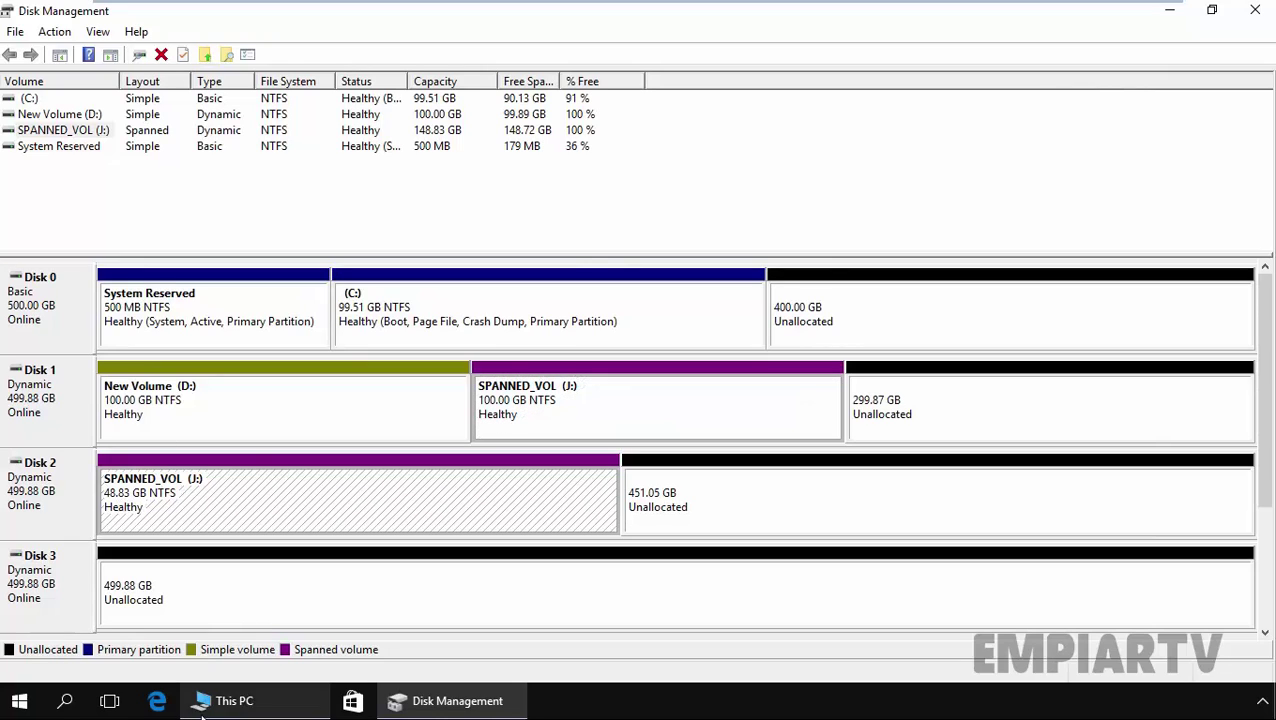
click(257, 701)
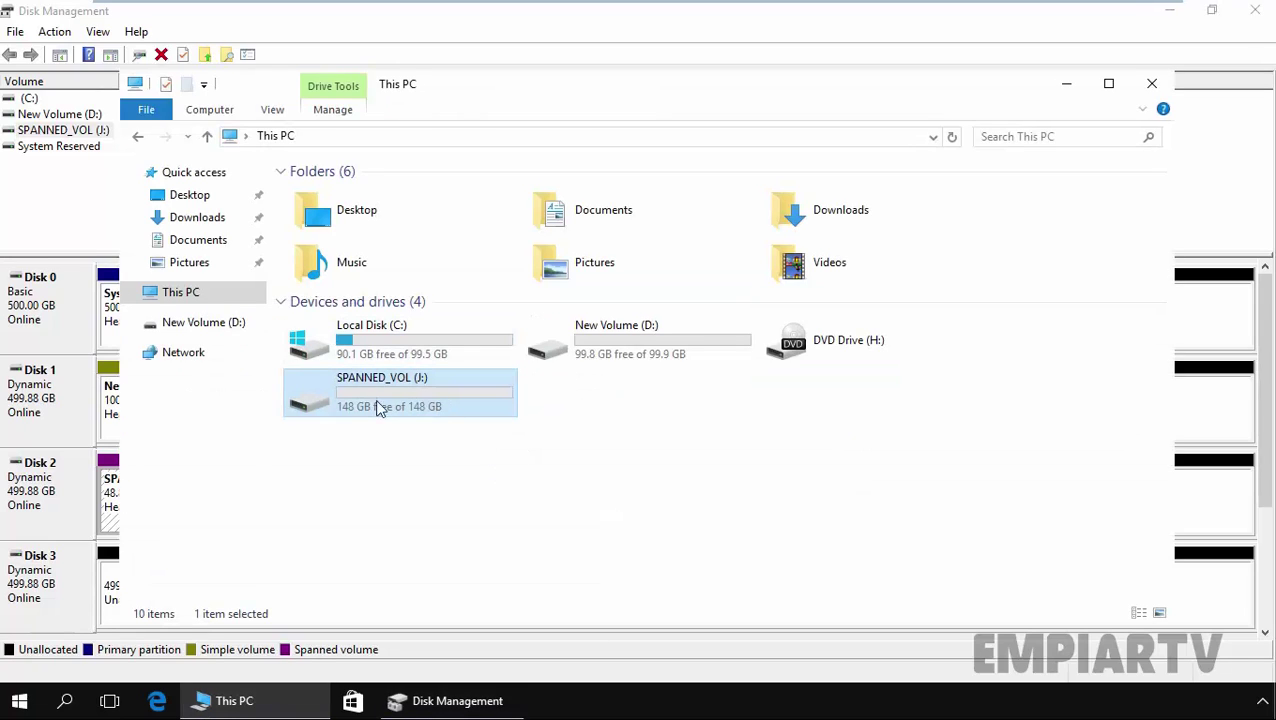
mouse_move(418, 407)
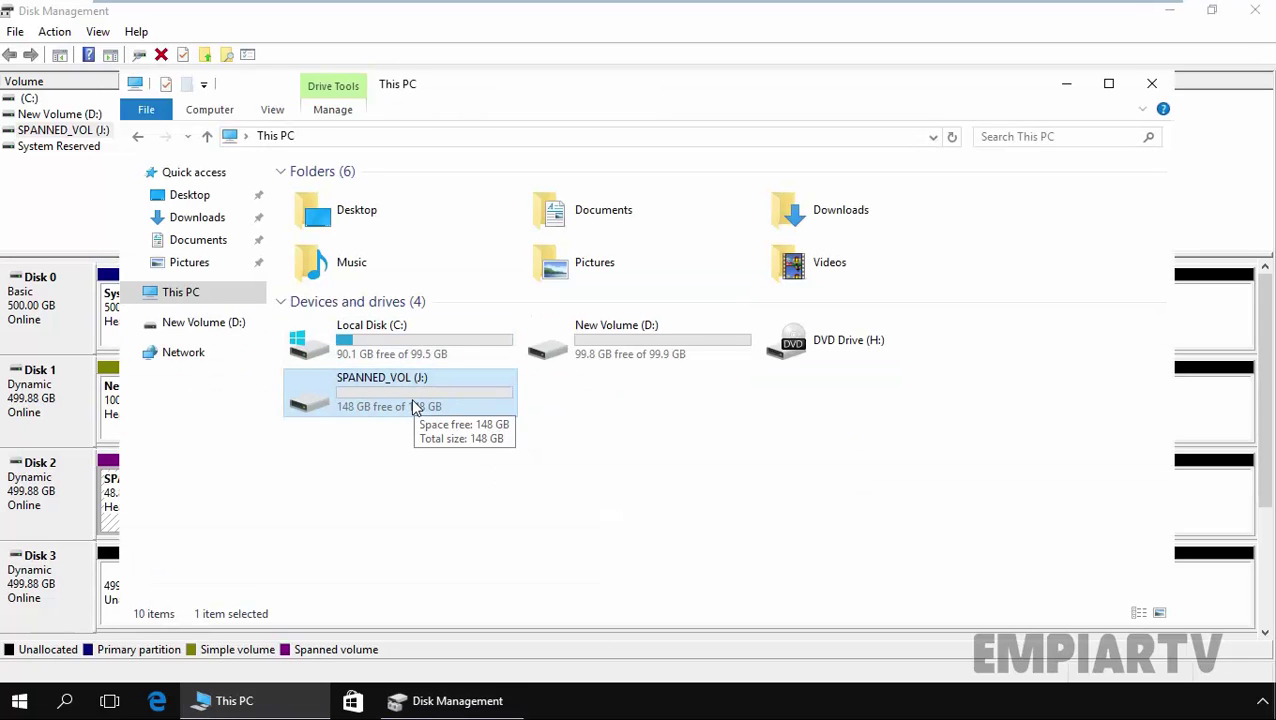
key(alt+Tab)
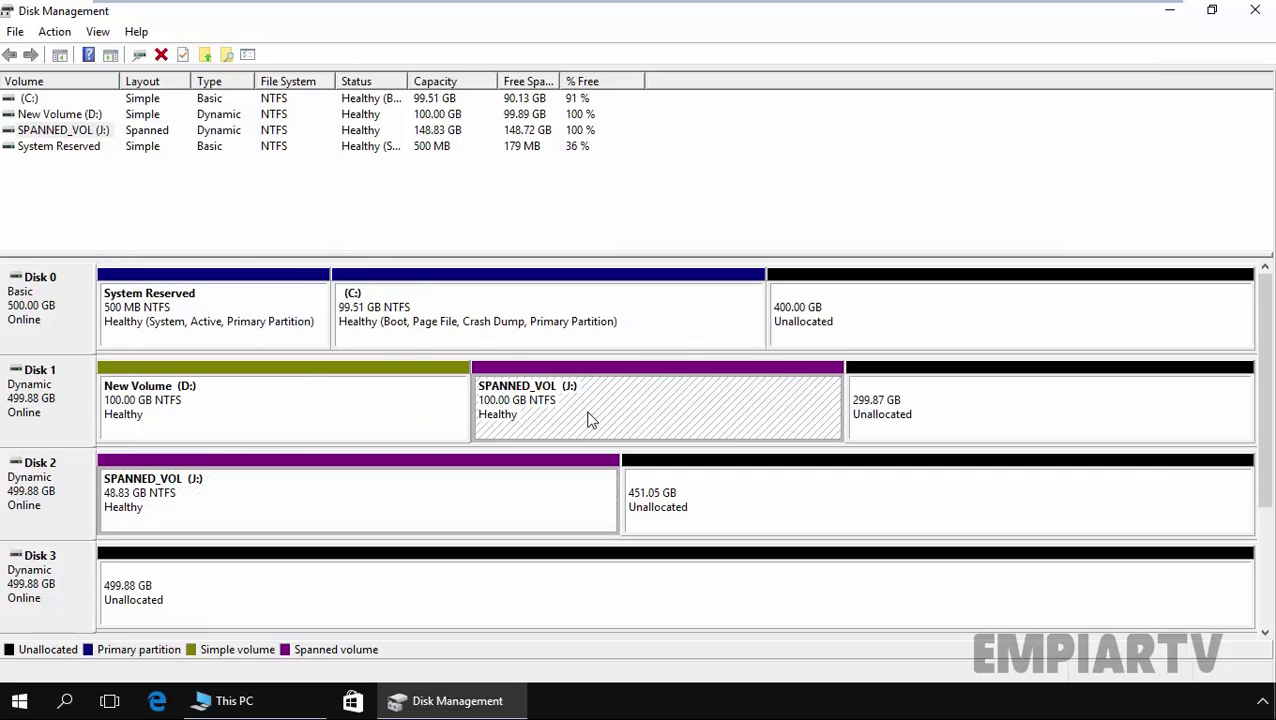
Extend SPANNED_VOL (J:) from its Disk 2 part by 10000 MB, adding a 9.77 GB extent.
right_click(277, 502)
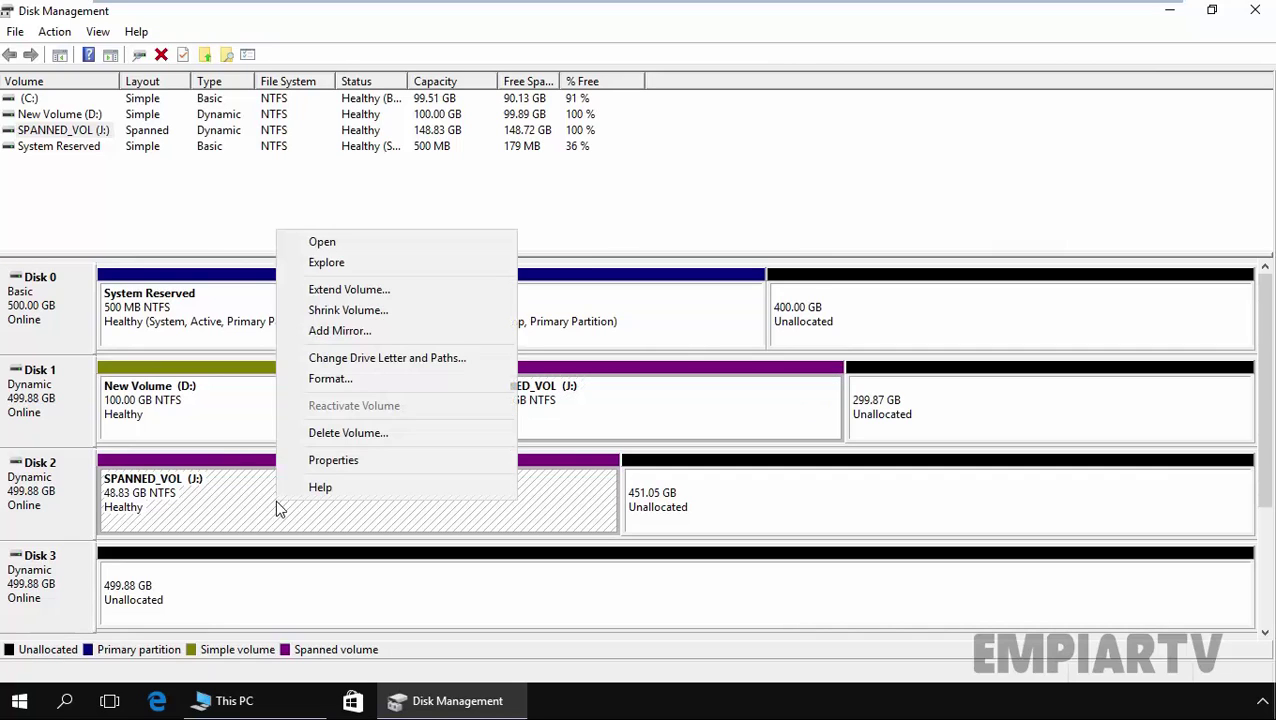
click(363, 289)
click(375, 451)
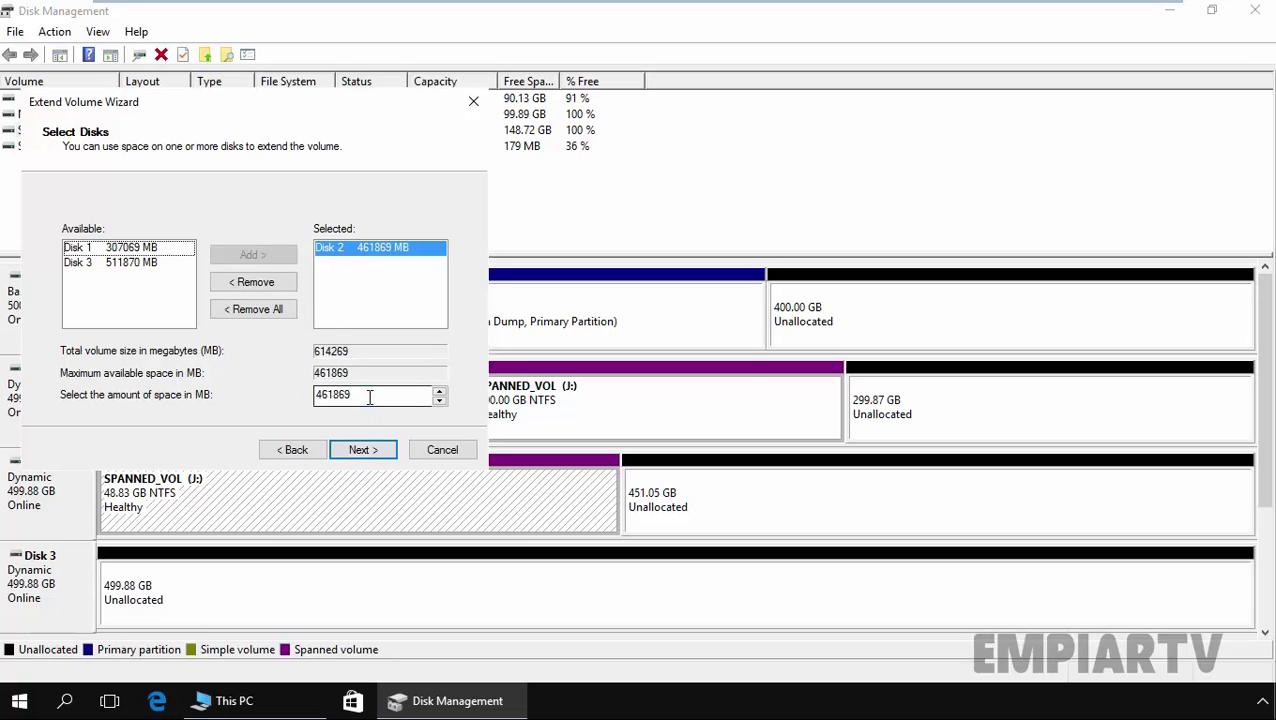
drag(364, 395, 243, 386)
text(10000)
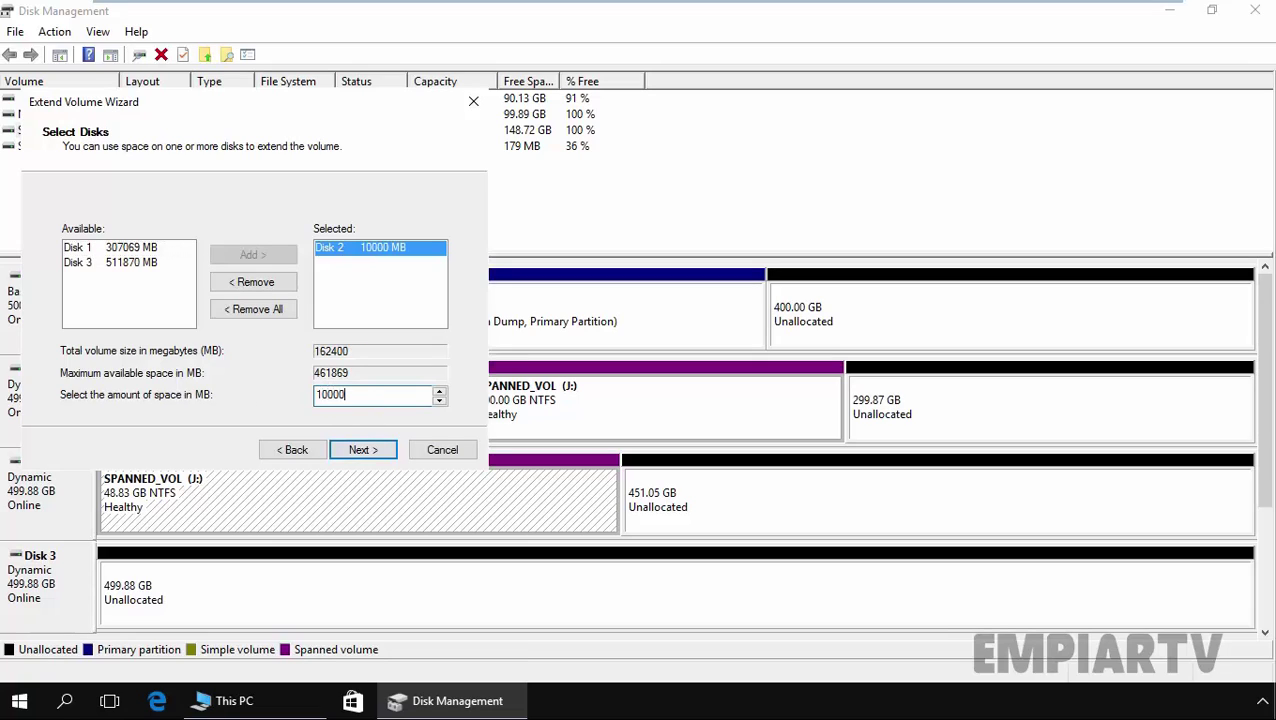
click(362, 450)
click(362, 450)
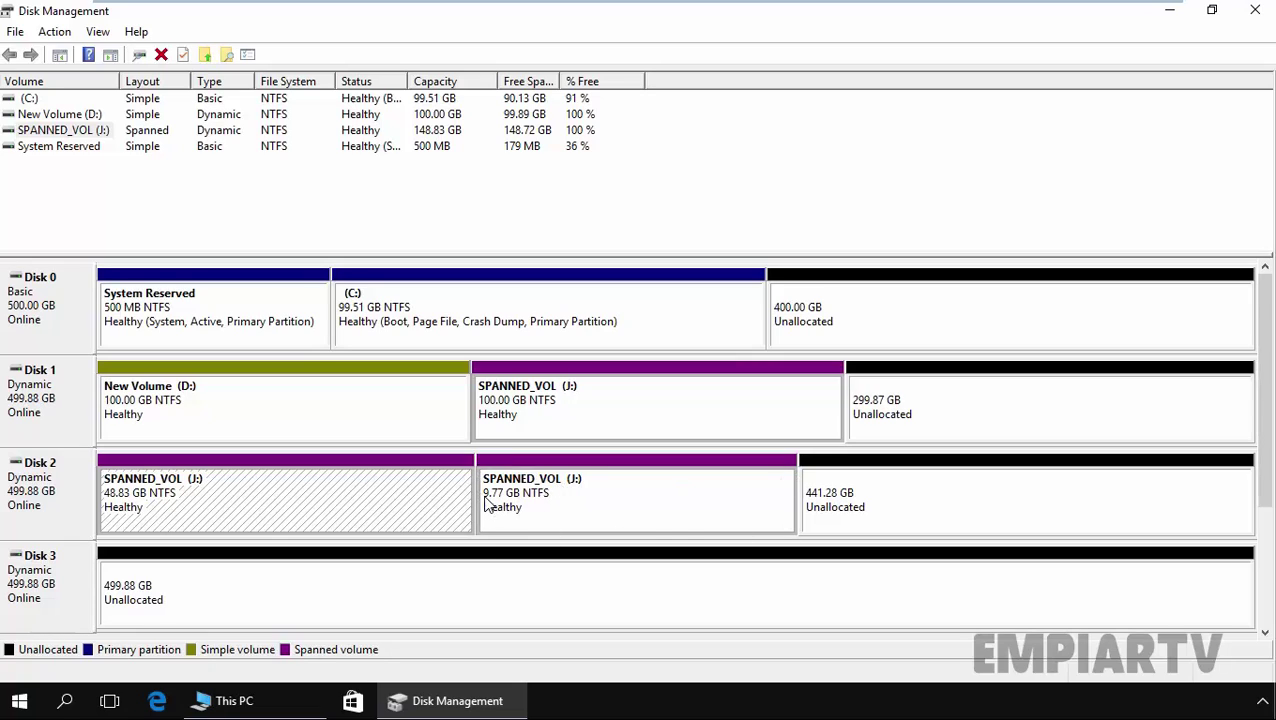
Refresh This PC so SPANNED_VOL (J:) reports 158 GB, then minimize File Explorer.
click(250, 704)
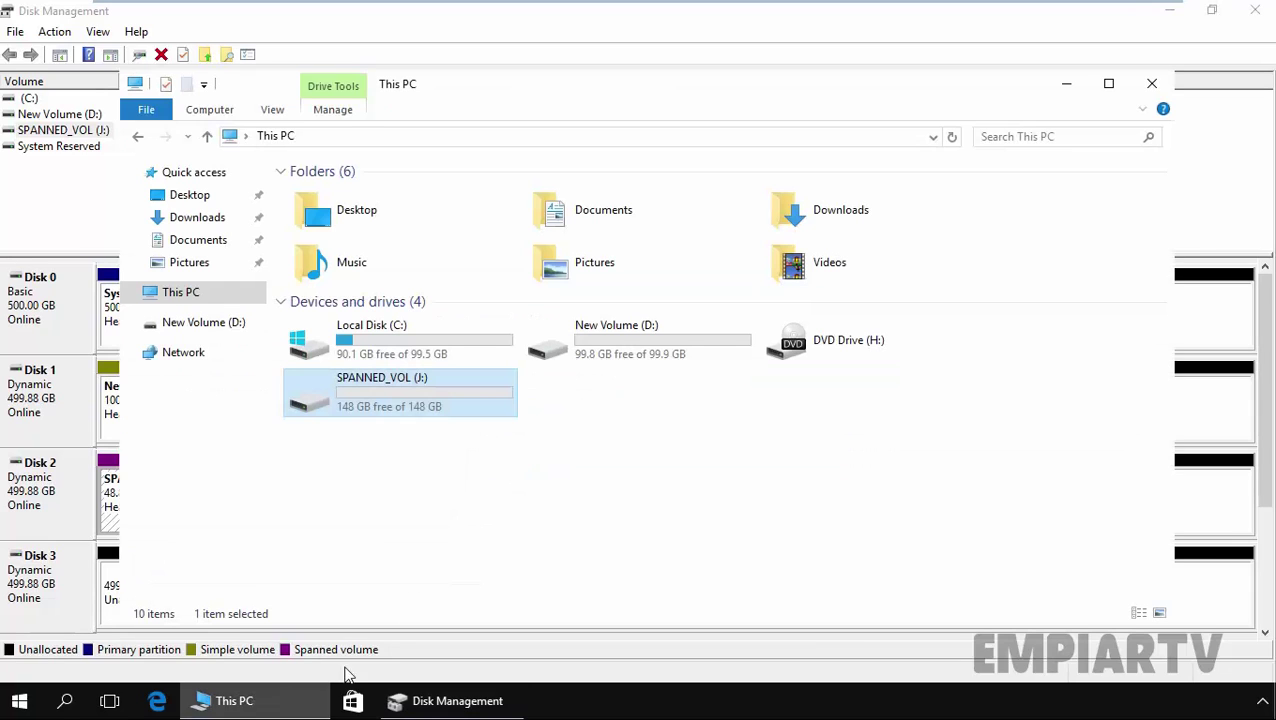
click(521, 511)
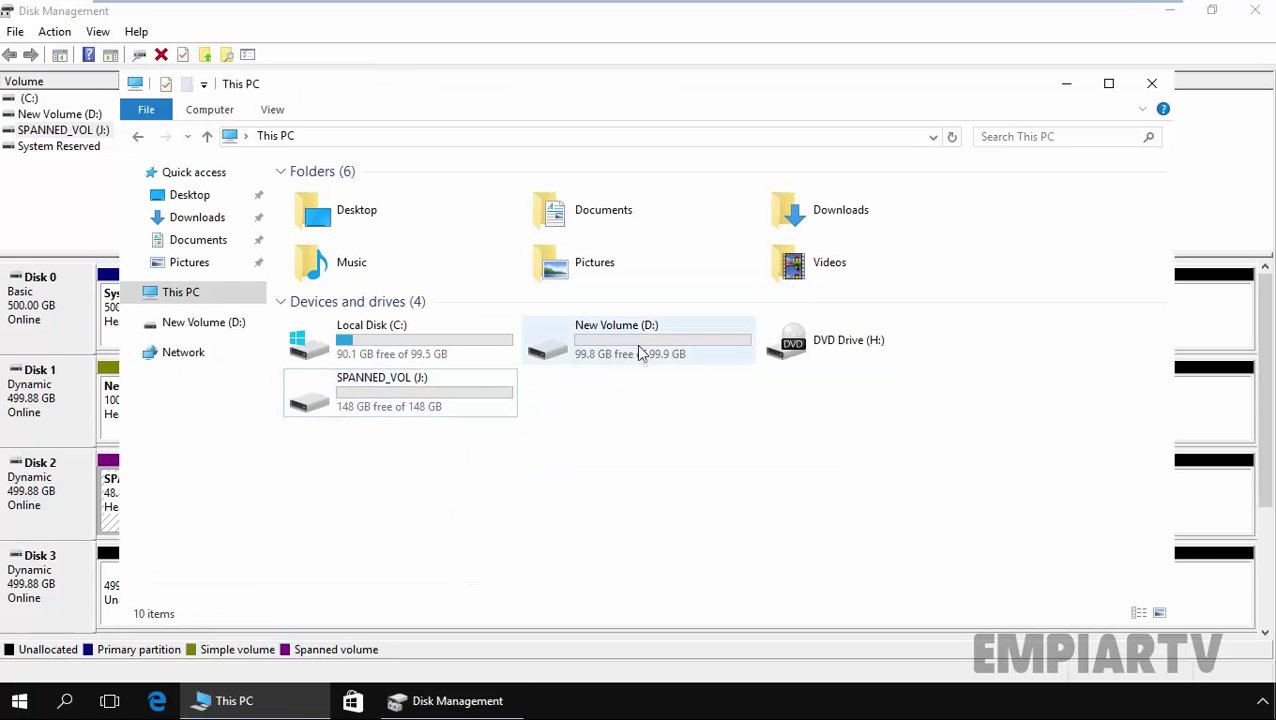
right_click(395, 481)
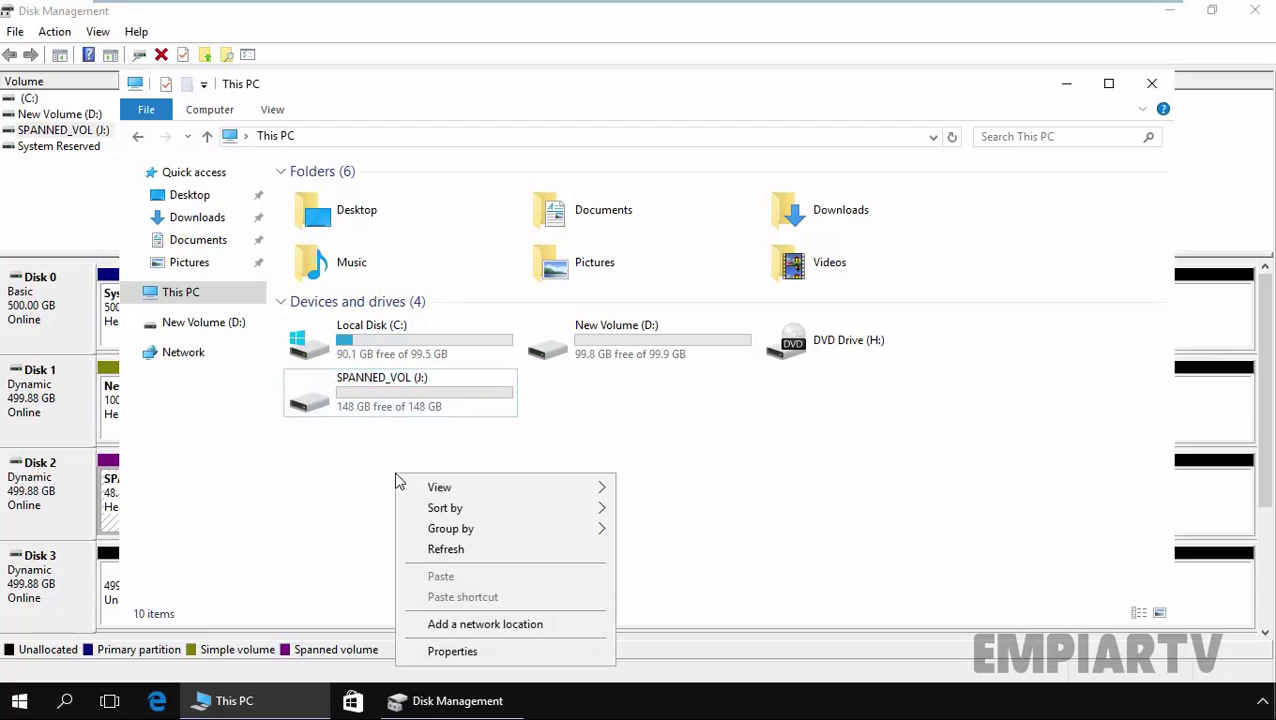
click(432, 553)
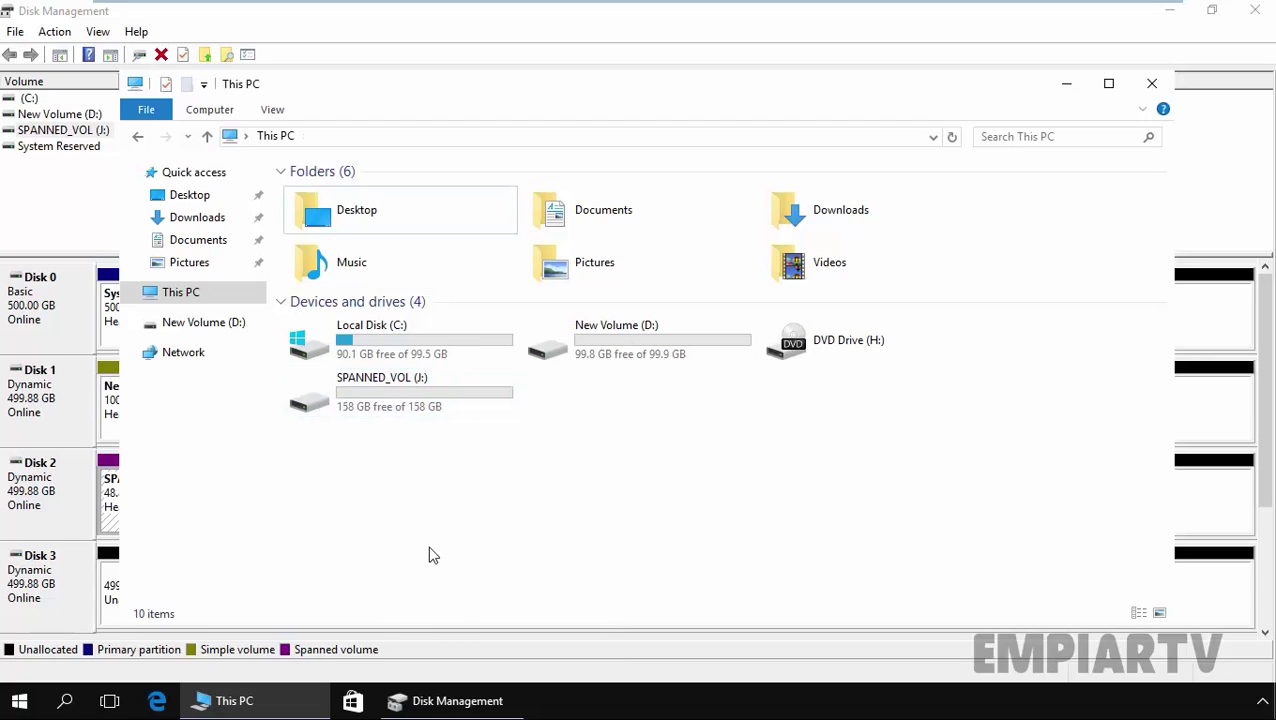
click(336, 414)
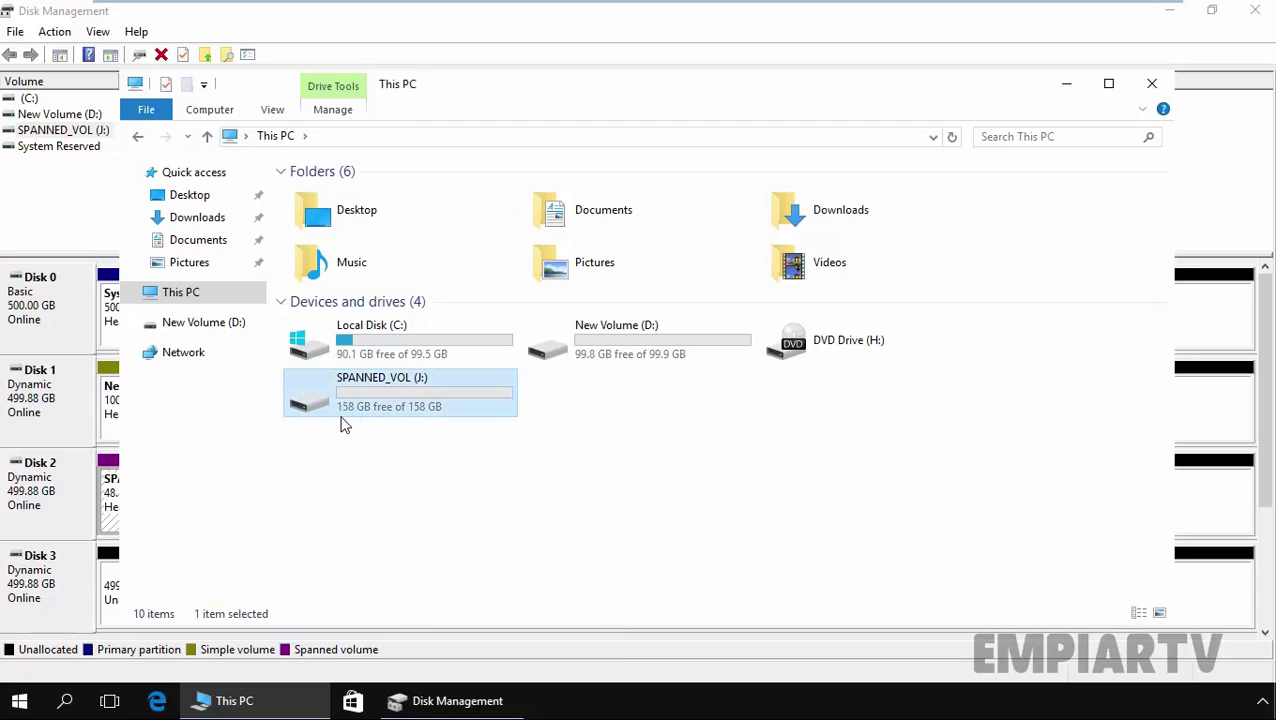
mouse_move(364, 420)
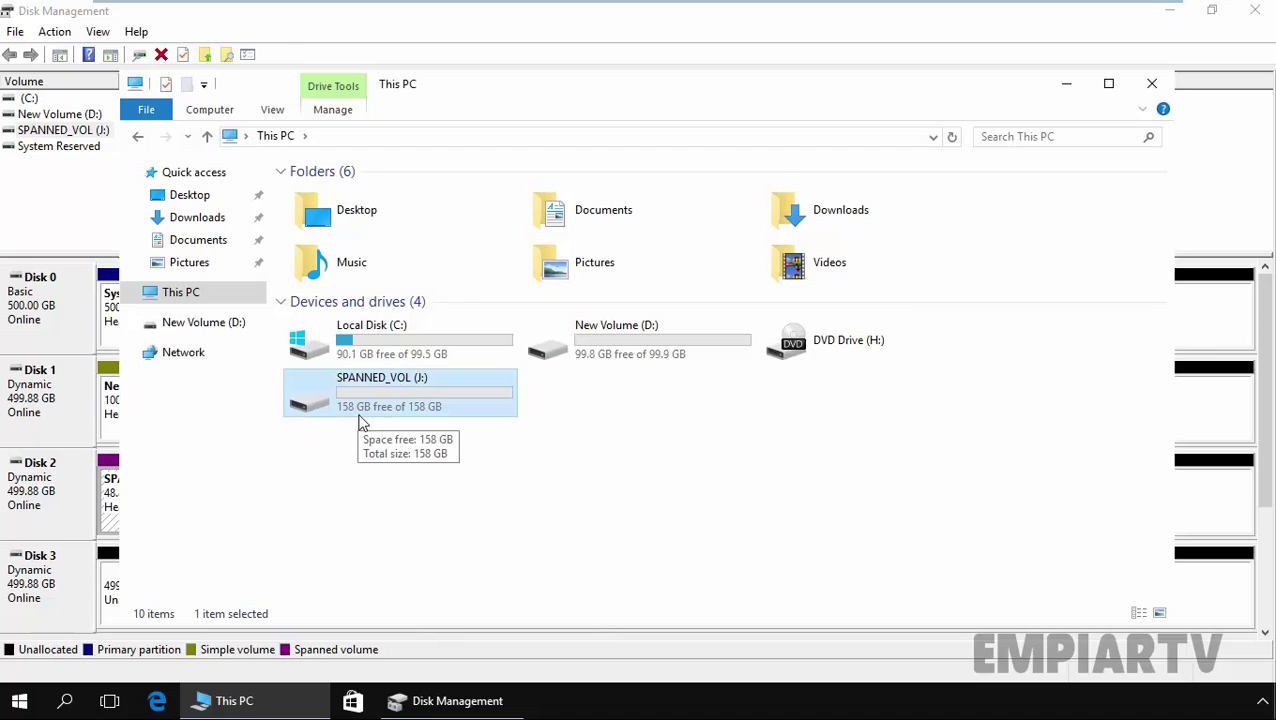
click(268, 704)
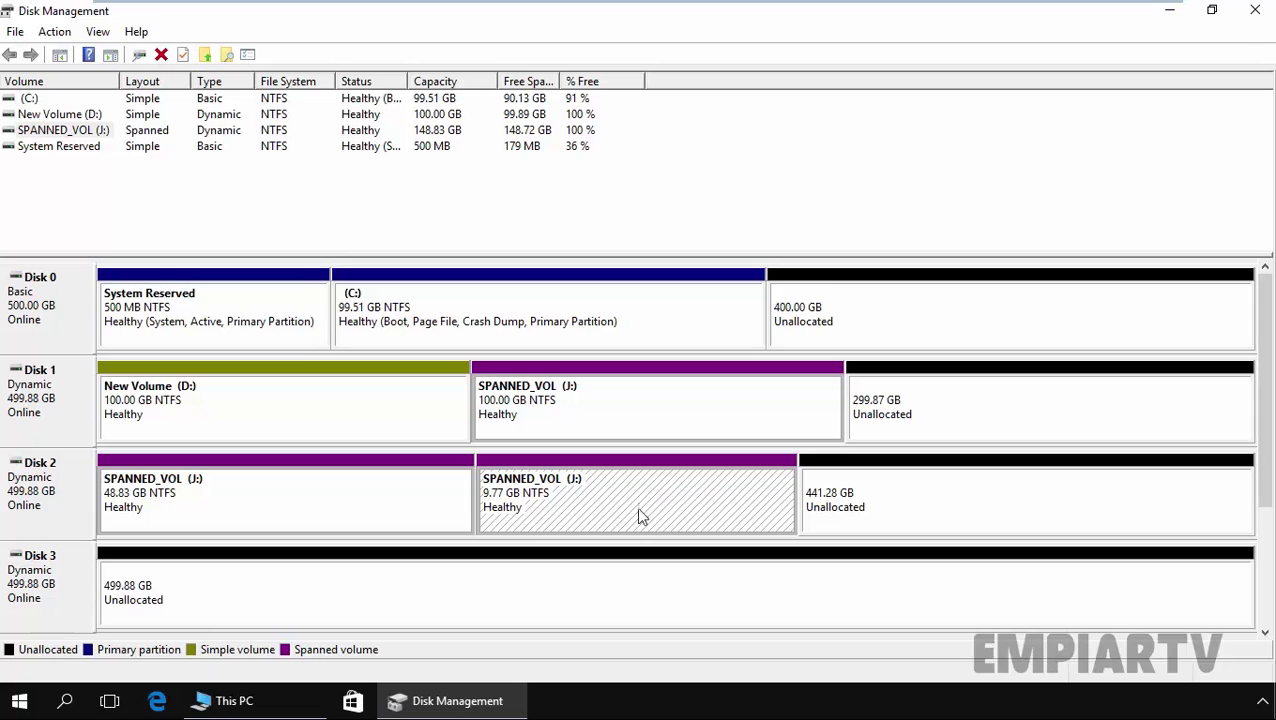
click(263, 505)
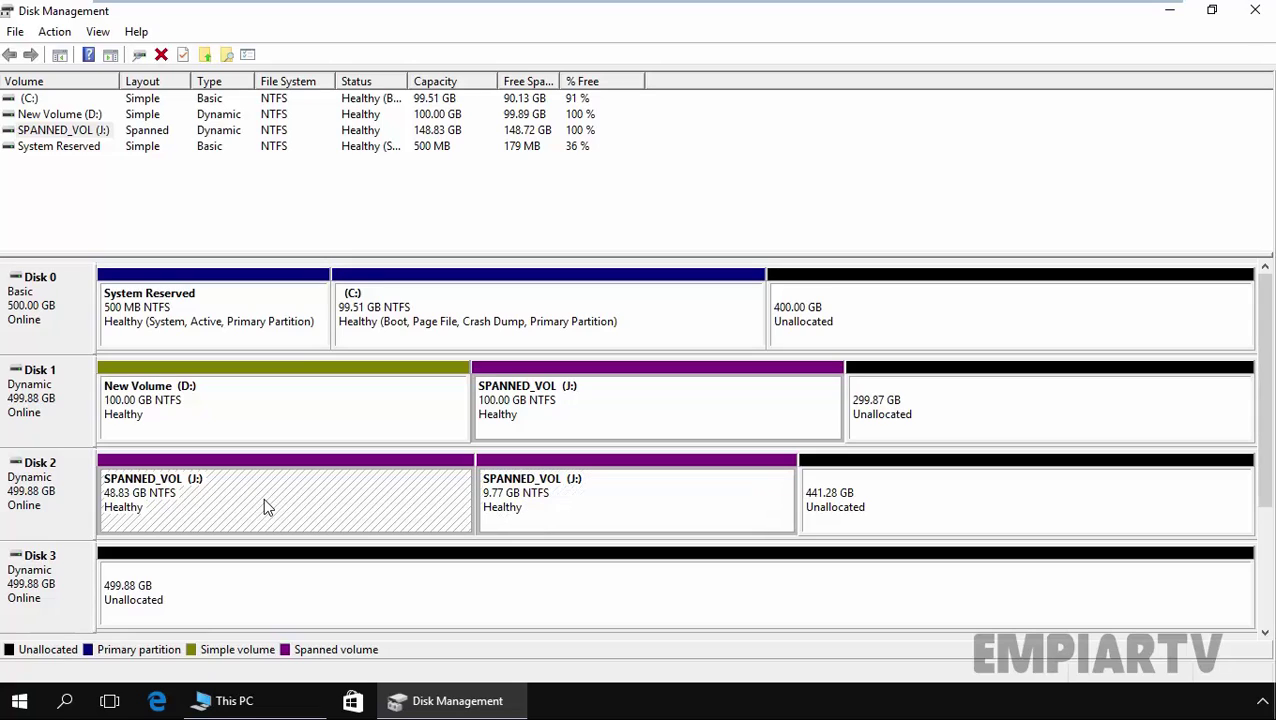
click(593, 409)
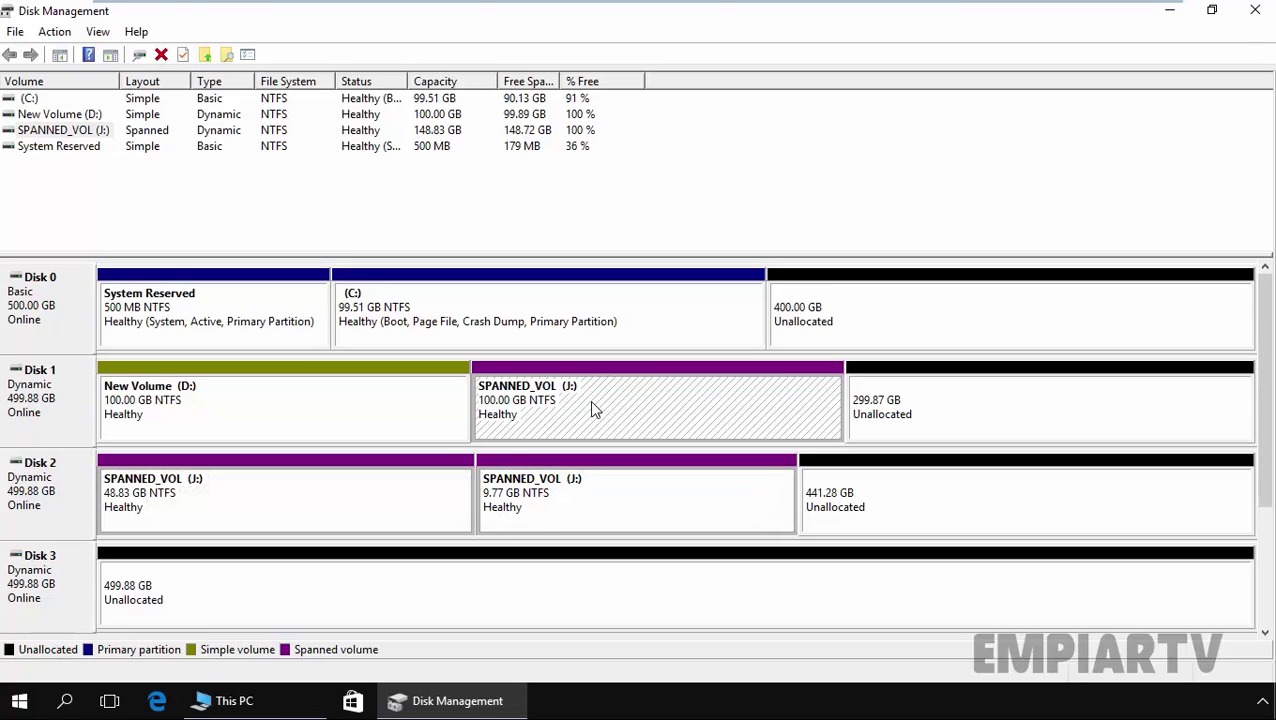